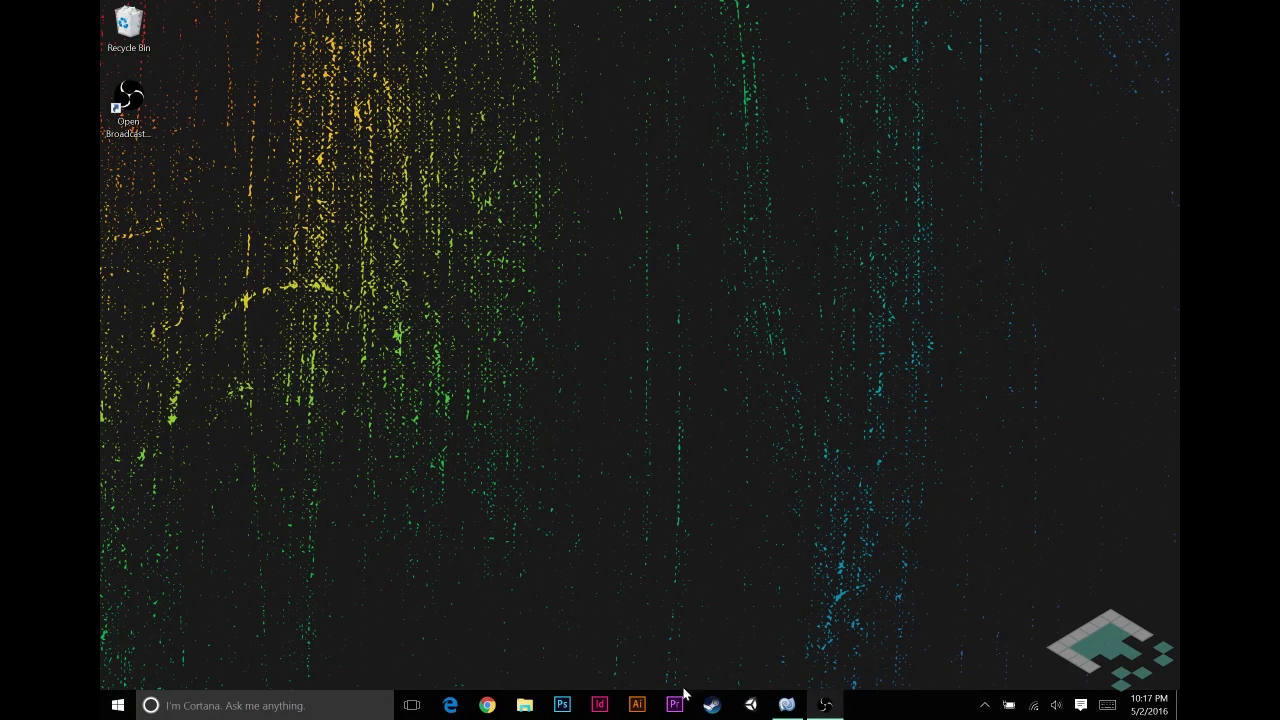
Step: Launch Unity and create a new 3D project named Unity101 in the default projects location
{"action": "left_click", "coordinate": [750, 705]}
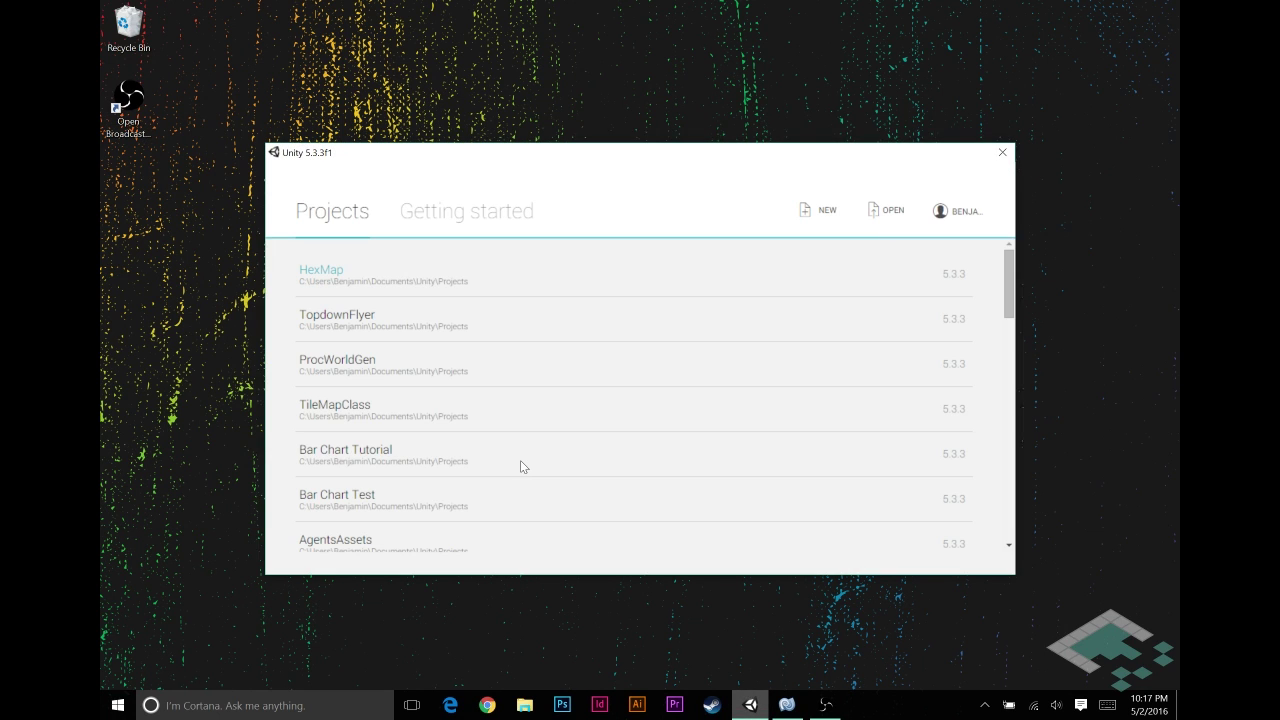
{"action": "left_click", "coordinate": [819, 211]}
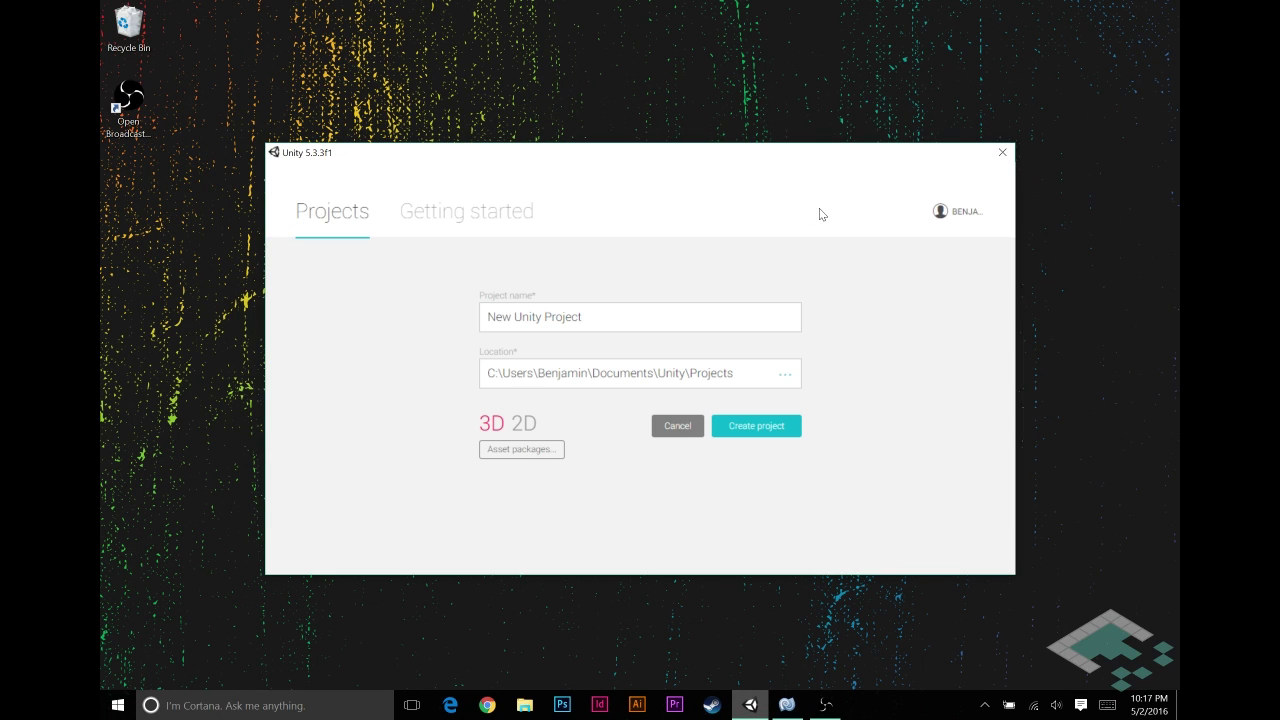
{"action": "left_click_drag", "start_coordinate": [583, 316], "coordinate": [484, 317]}
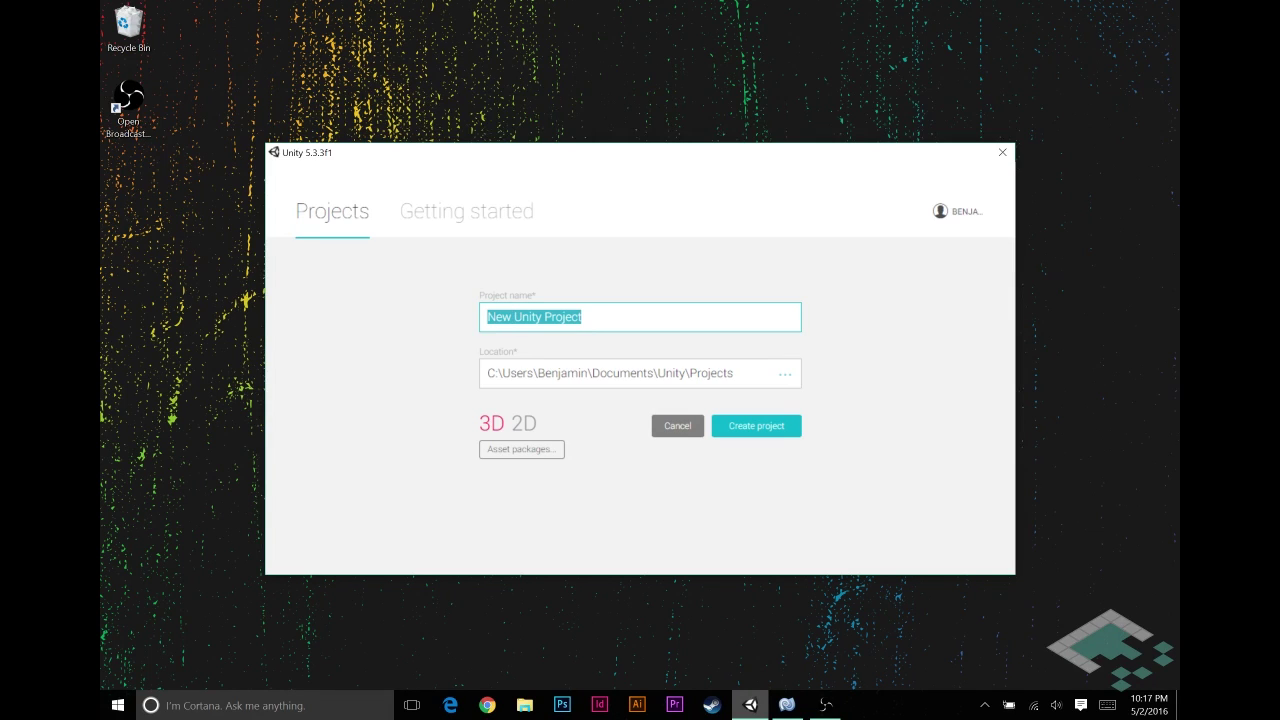
{"action": "left_click", "coordinate": [640, 318]}
{"action": "left_click_drag", "start_coordinate": [585, 317], "coordinate": [486, 320]}
{"action": "type", "text": "Unity101"}
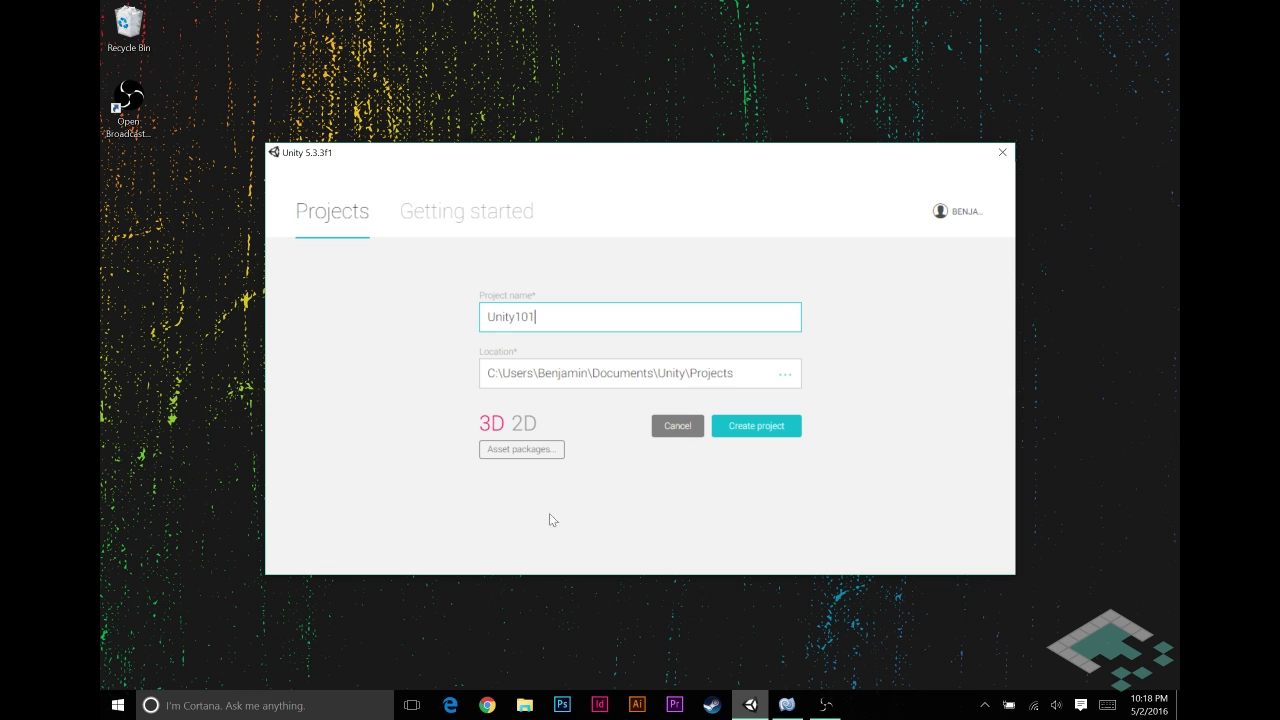
{"action": "left_click", "coordinate": [740, 426]}
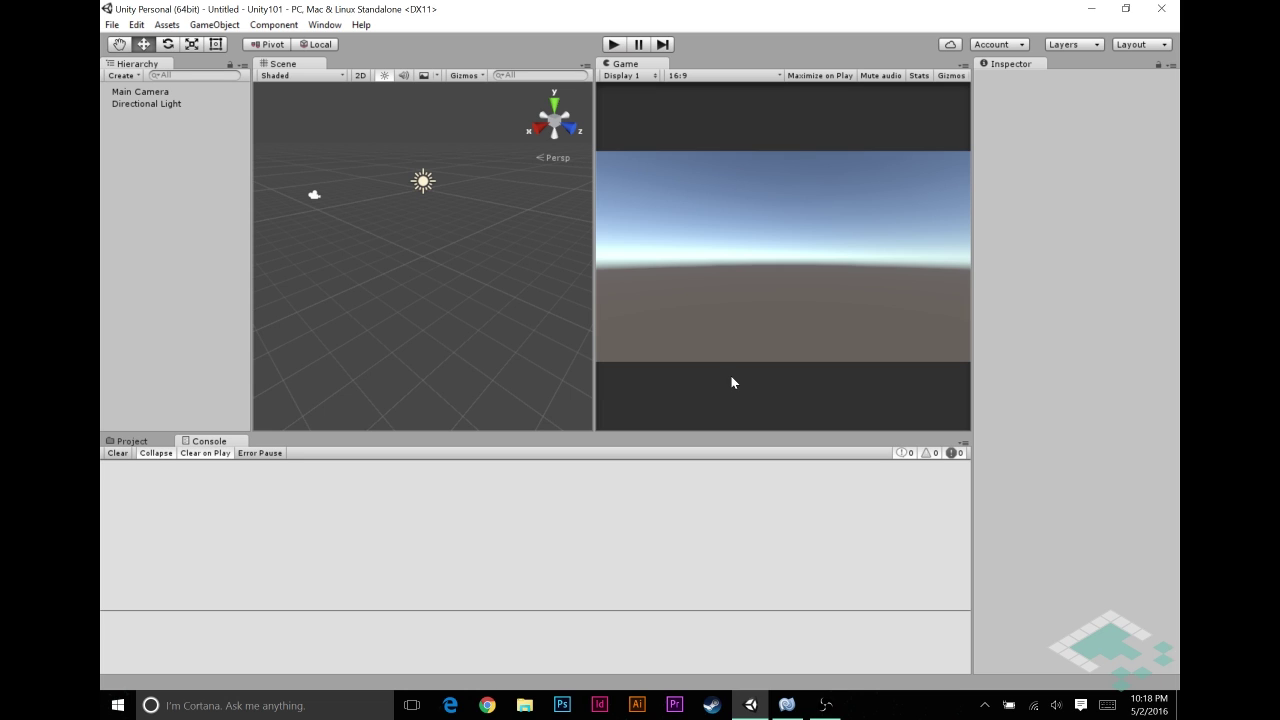
Step: View the properties of the default camera and light, and add an empty game object to the scene
{"action": "left_click", "coordinate": [158, 92]}
{"action": "left_click", "coordinate": [168, 104]}
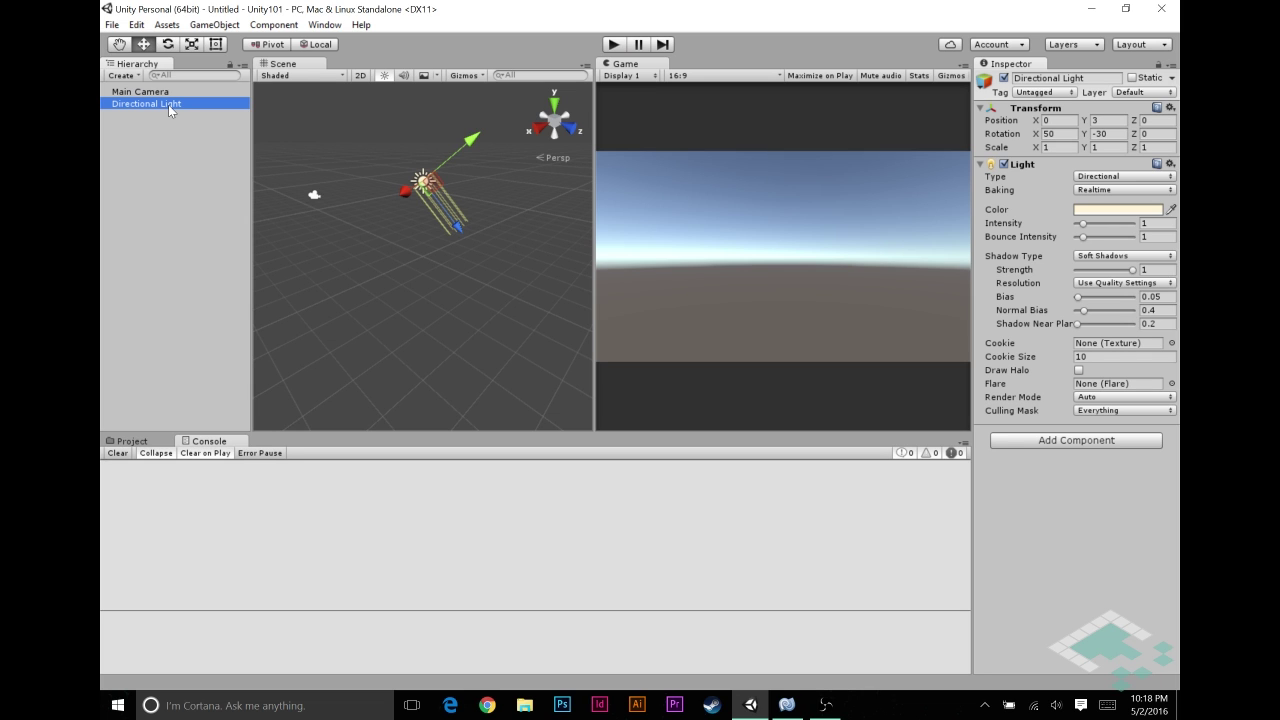
{"action": "left_click", "coordinate": [207, 25]}
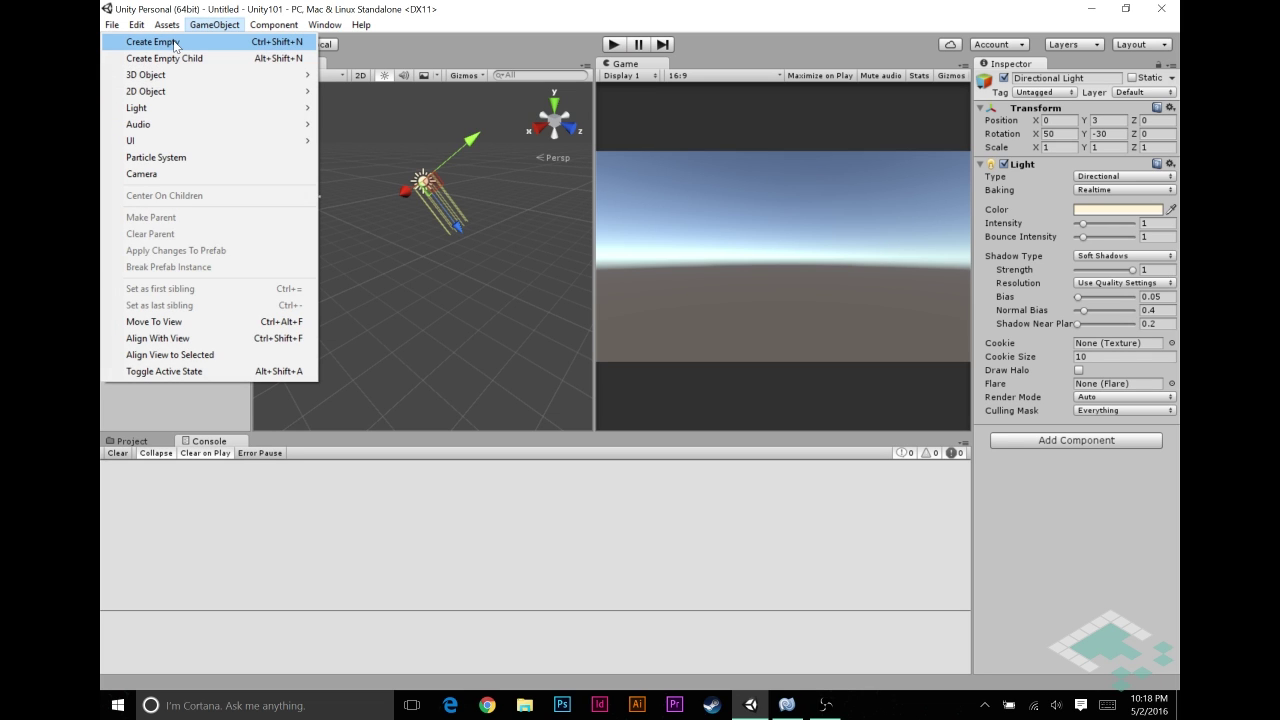
{"action": "left_click", "coordinate": [175, 43]}
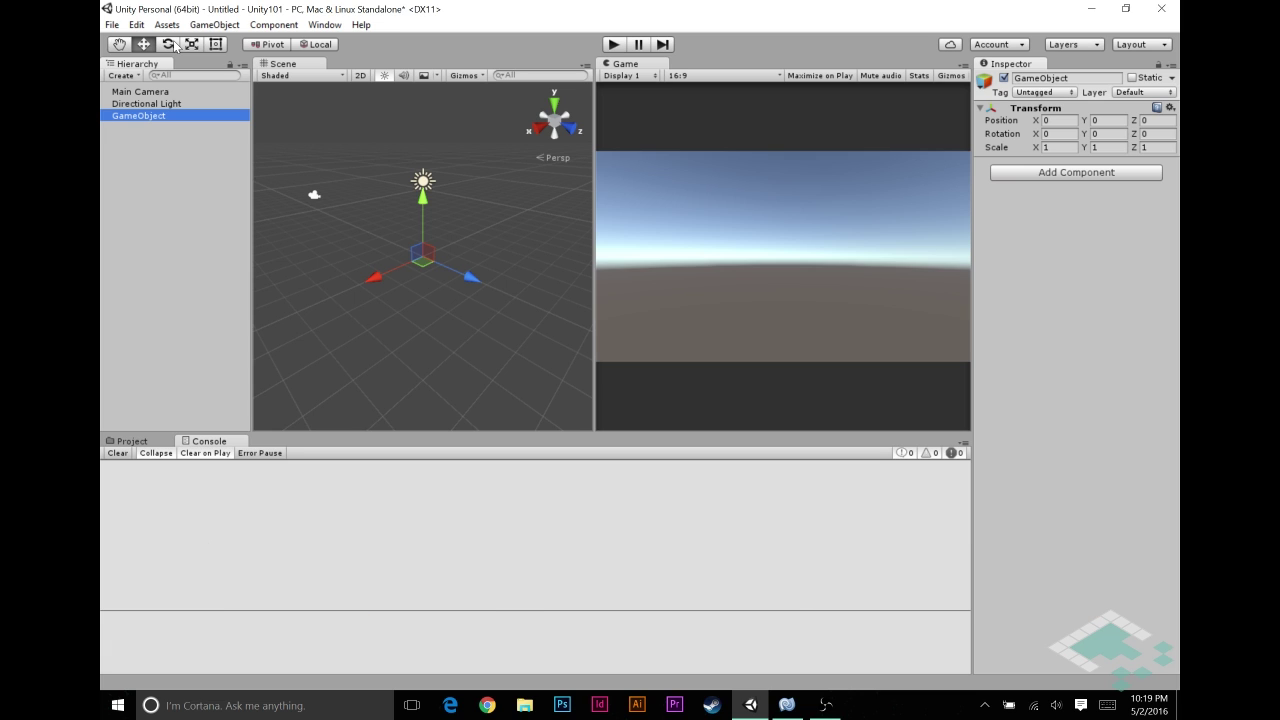
Step: Compare the components of the Main Camera, Directional Light and empty GameObject, individually and with all three selected
{"action": "left_click", "coordinate": [150, 92]}
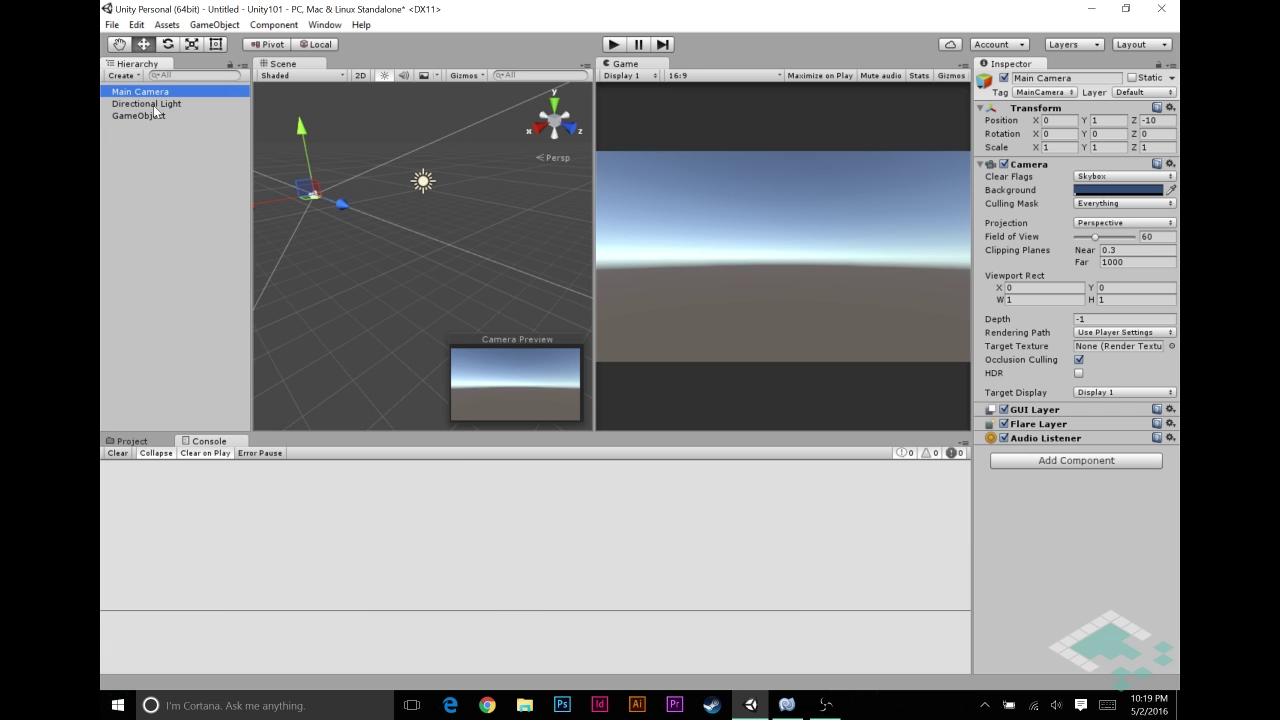
{"action": "left_click", "coordinate": [145, 117], "text": "shift"}
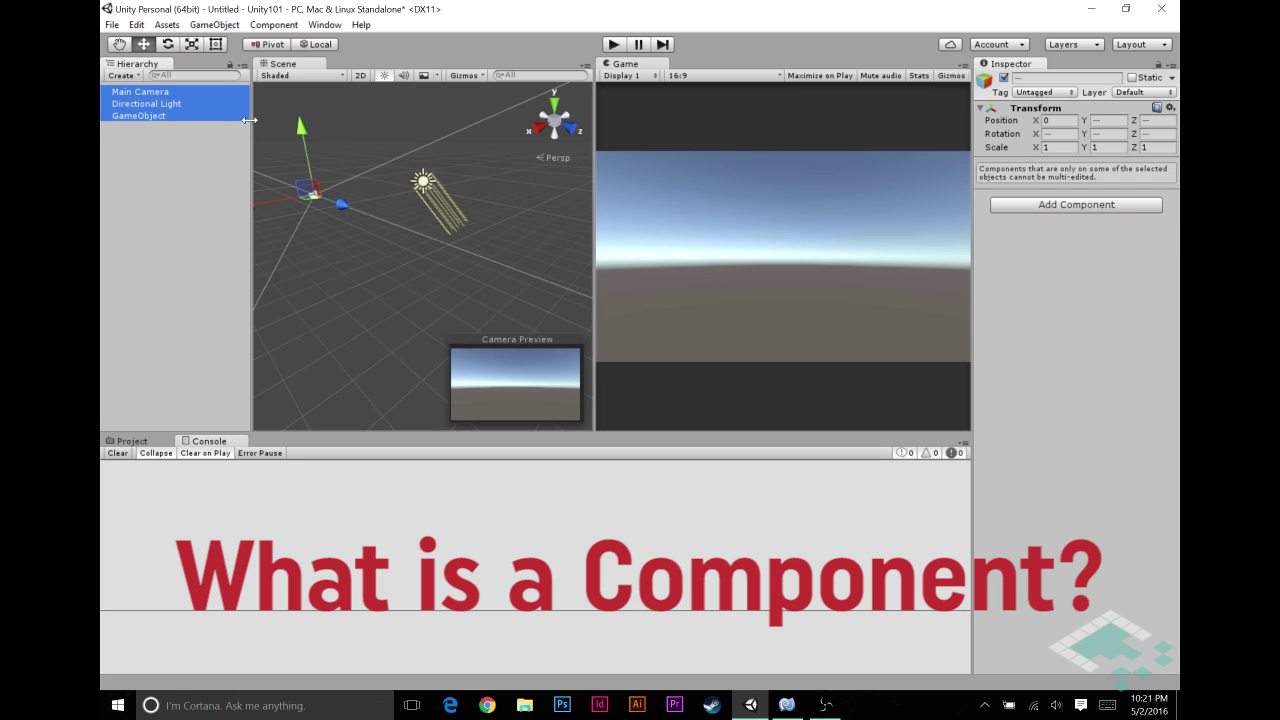
{"action": "left_click", "coordinate": [158, 122]}
{"action": "left_click", "coordinate": [156, 92]}
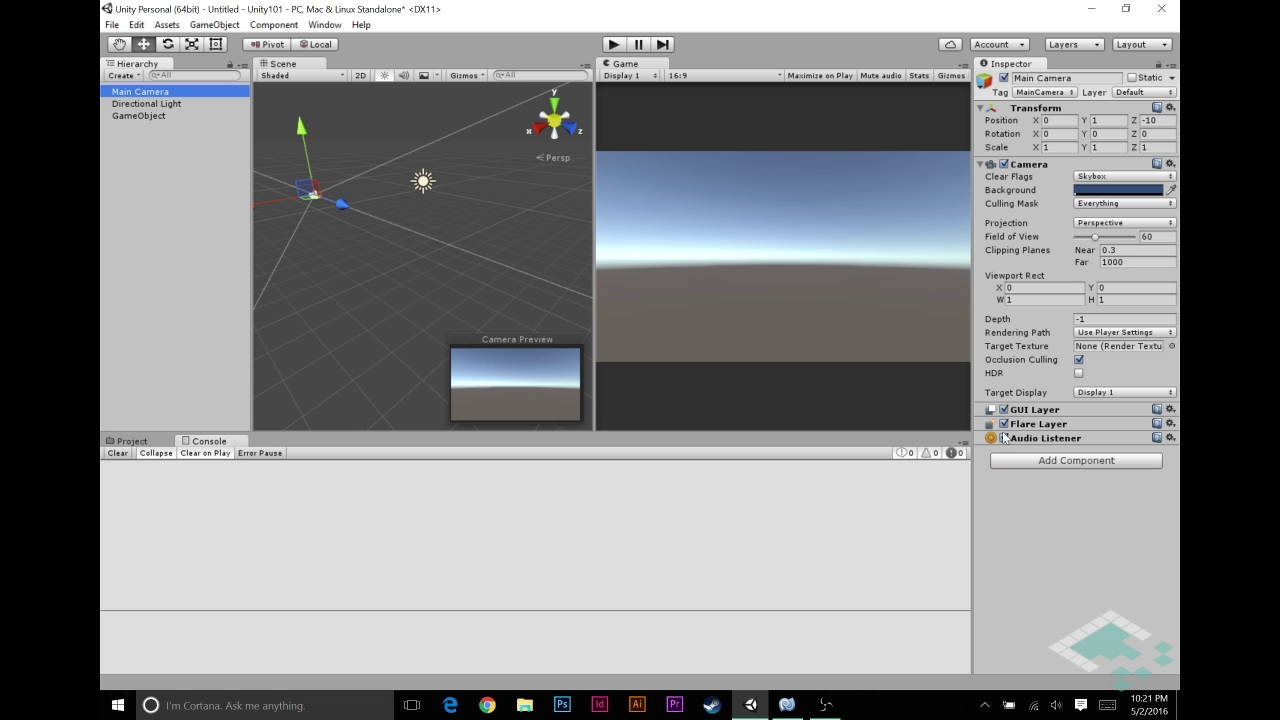
{"action": "left_click", "coordinate": [163, 106]}
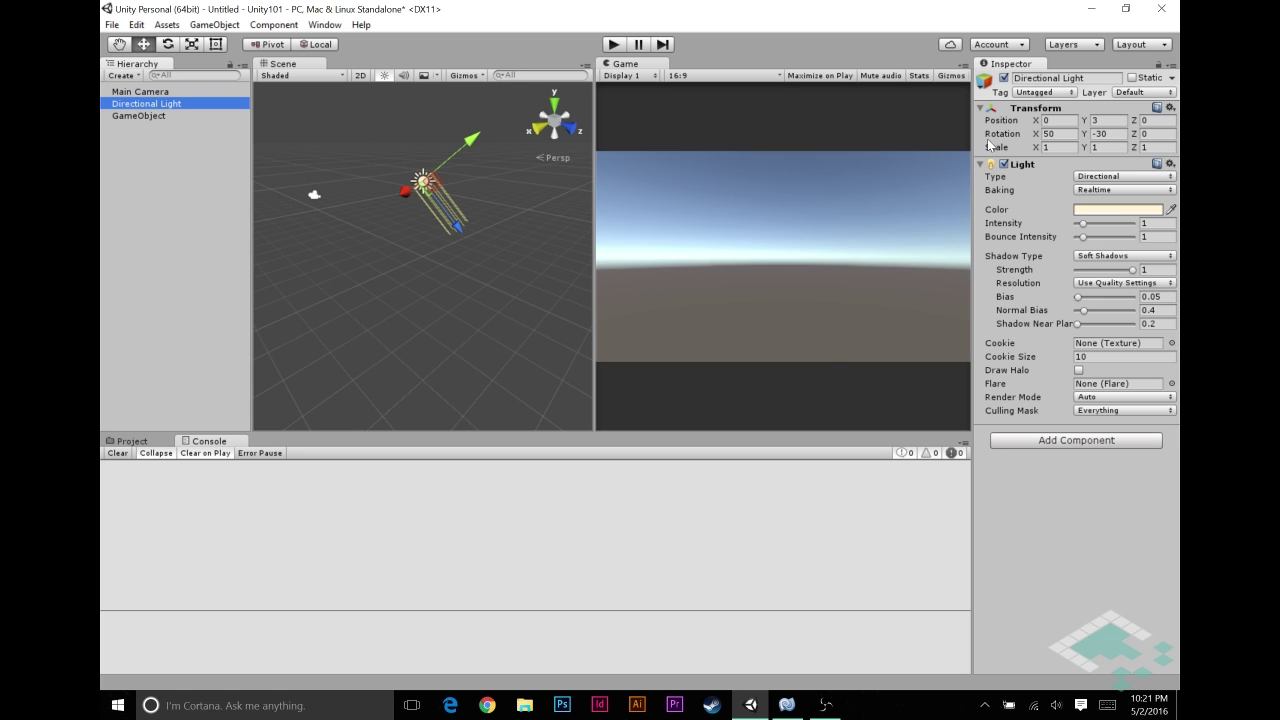
{"action": "left_click", "coordinate": [176, 123]}
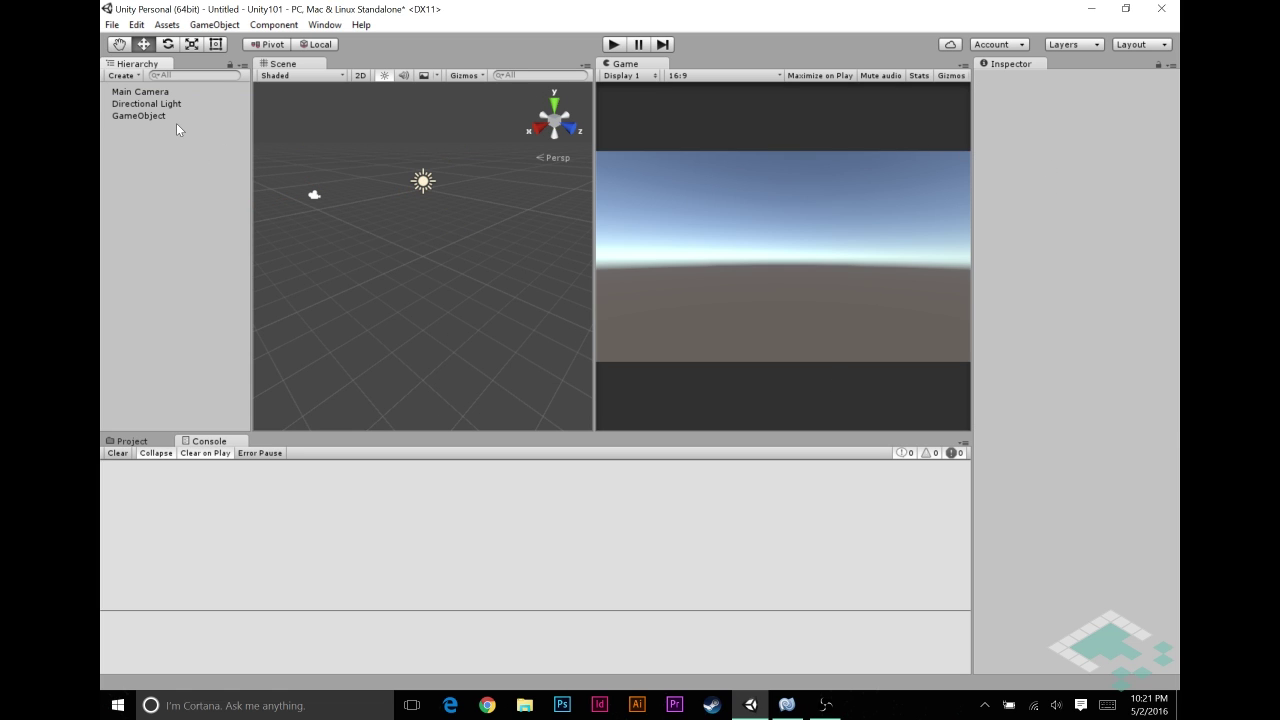
{"action": "left_click", "coordinate": [160, 116]}
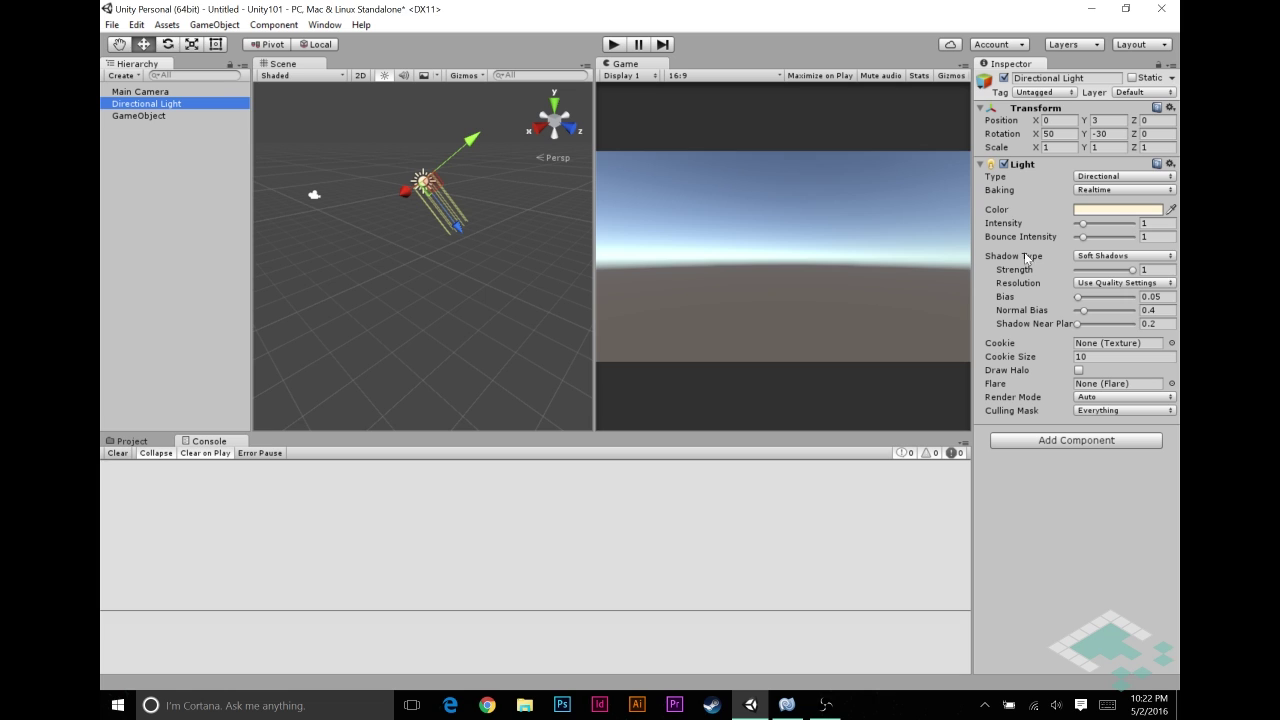
{"action": "left_click", "coordinate": [145, 92]}
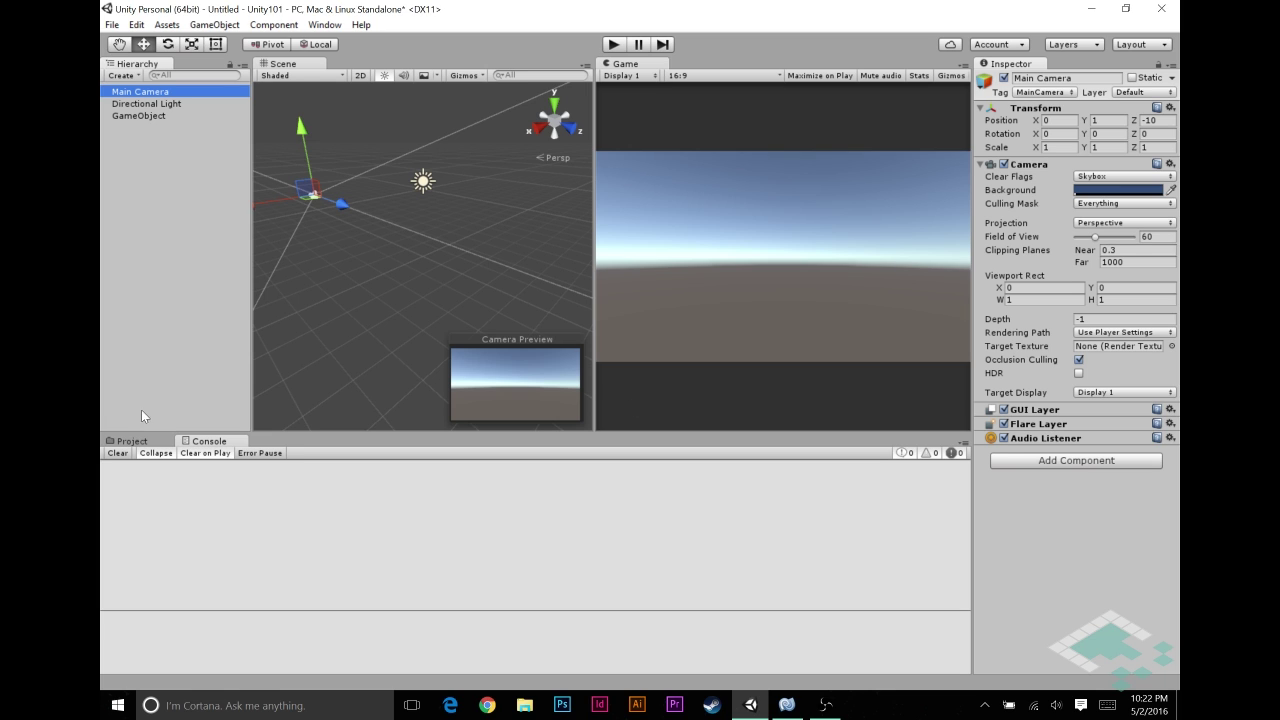
Step: Create a C# script named ExampleClass in the project's Assets folder
{"action": "left_click", "coordinate": [131, 441]}
{"action": "right_click", "coordinate": [268, 542]}
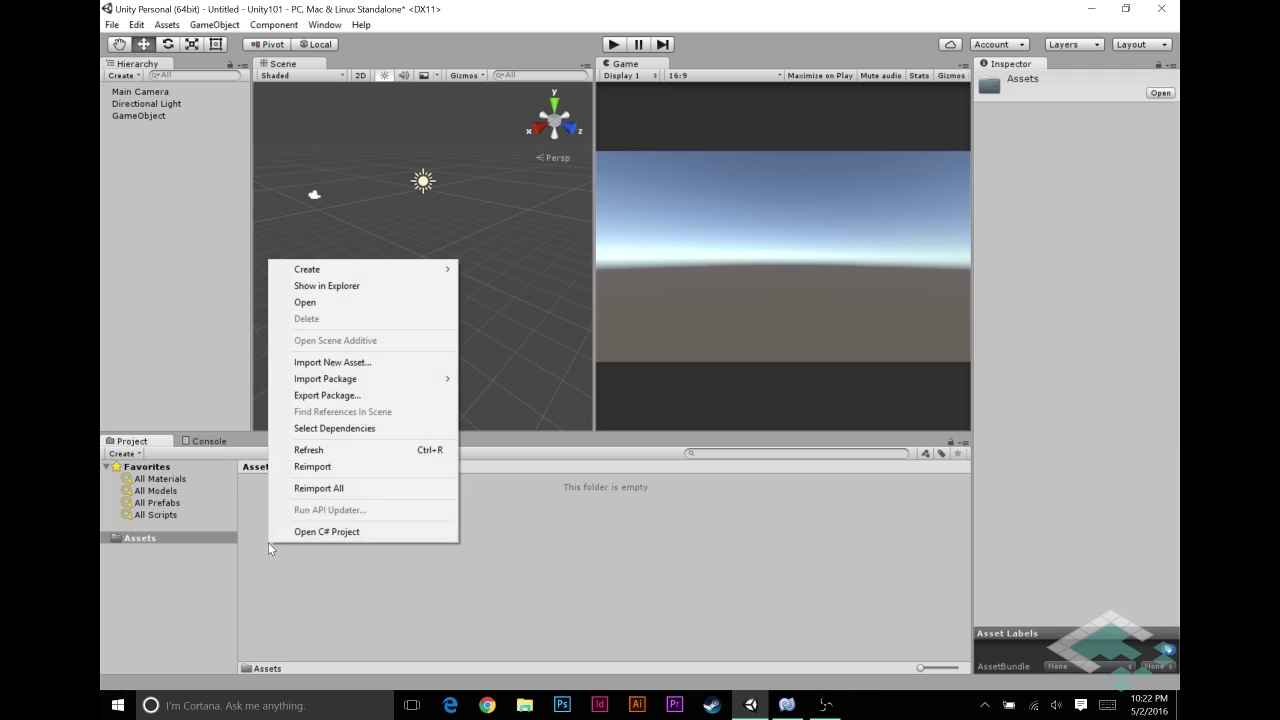
{"action": "mouse_move", "coordinate": [337, 265]}
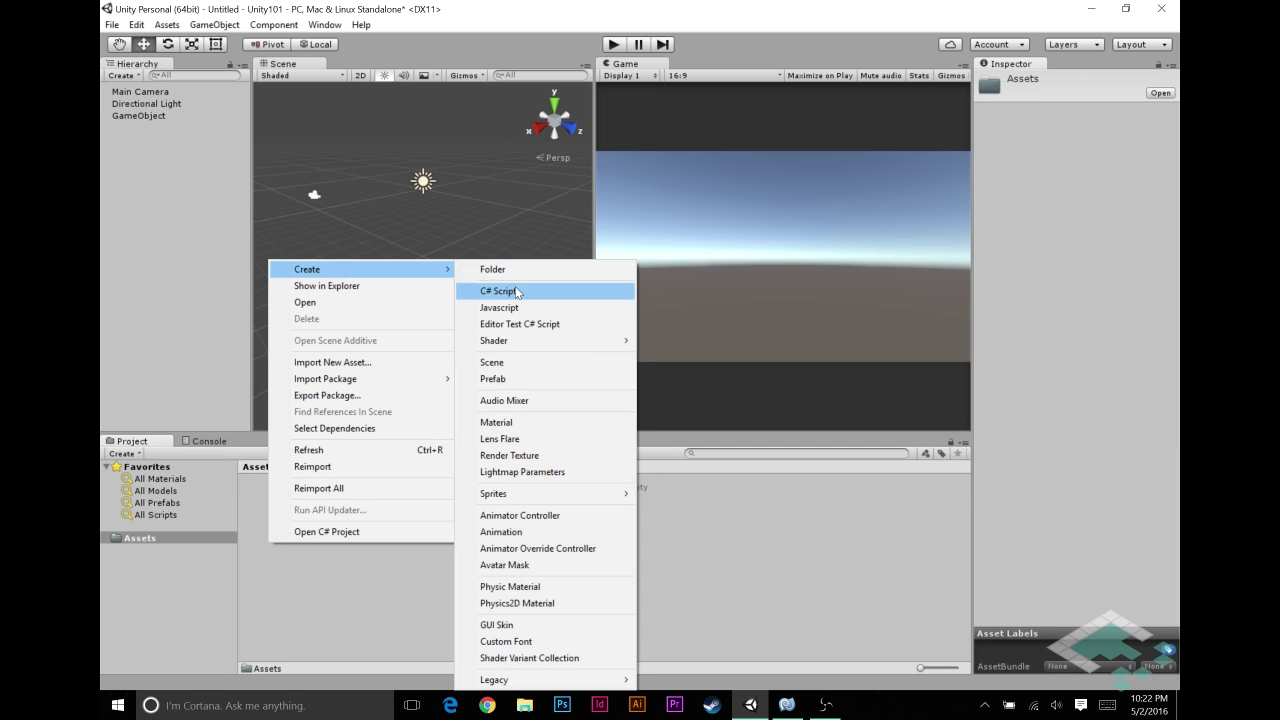
{"action": "left_click", "coordinate": [512, 291]}
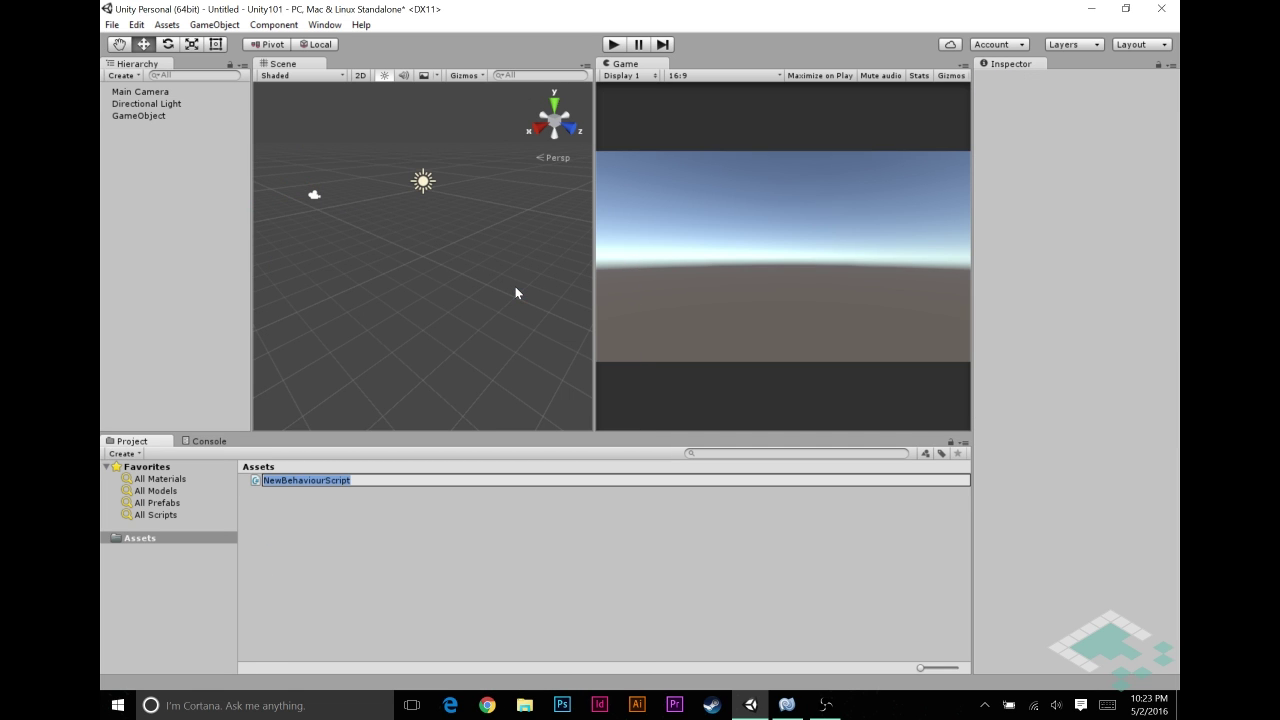
{"action": "type", "text": "ExampleS"}
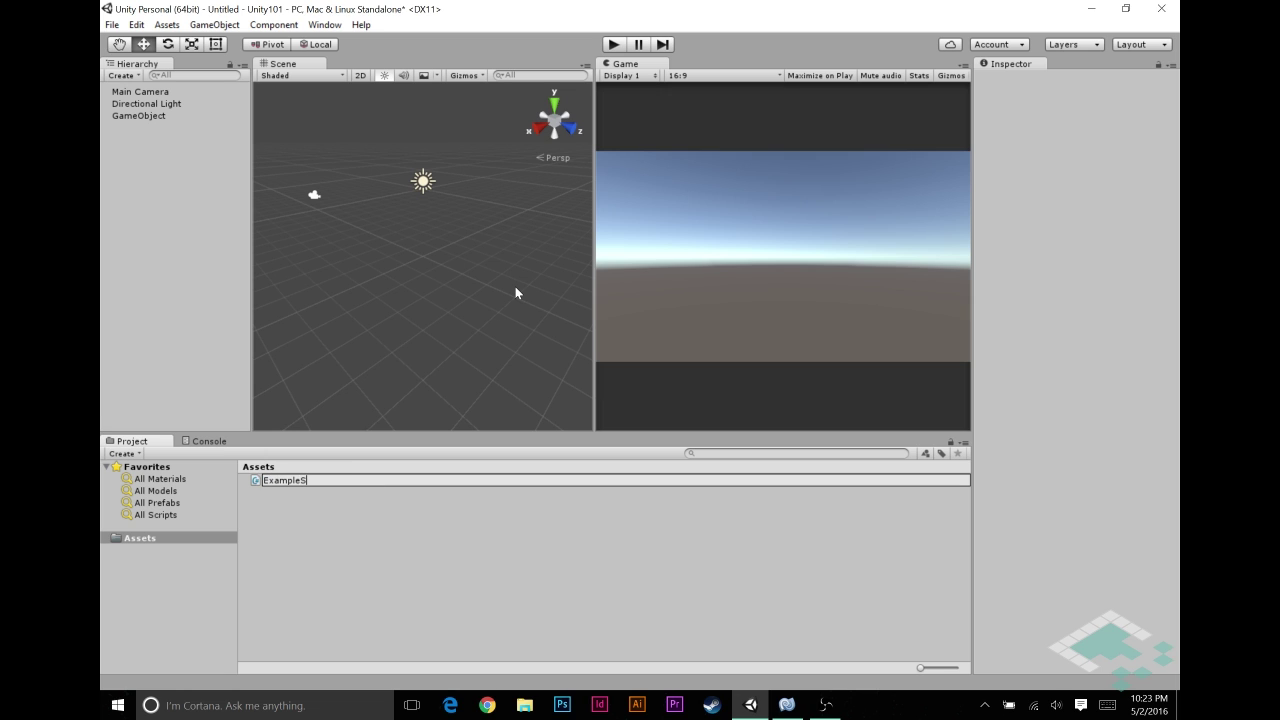
{"action": "key", "text": "BackSpace"}
{"action": "type", "text": "Class"}
{"action": "key", "text": "Return"}
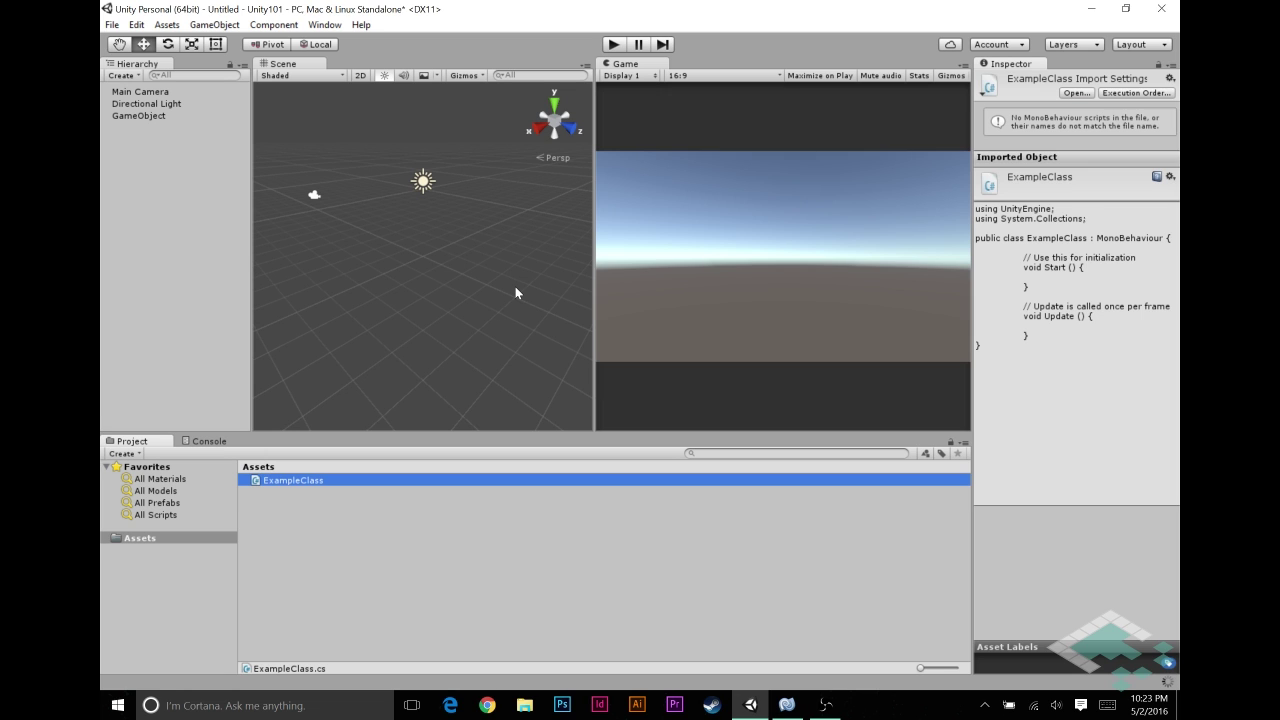
Step: Open the ExampleClass script in MonoDevelop, maximize the editor window and enlarge the code text
{"action": "double_click", "coordinate": [290, 480]}
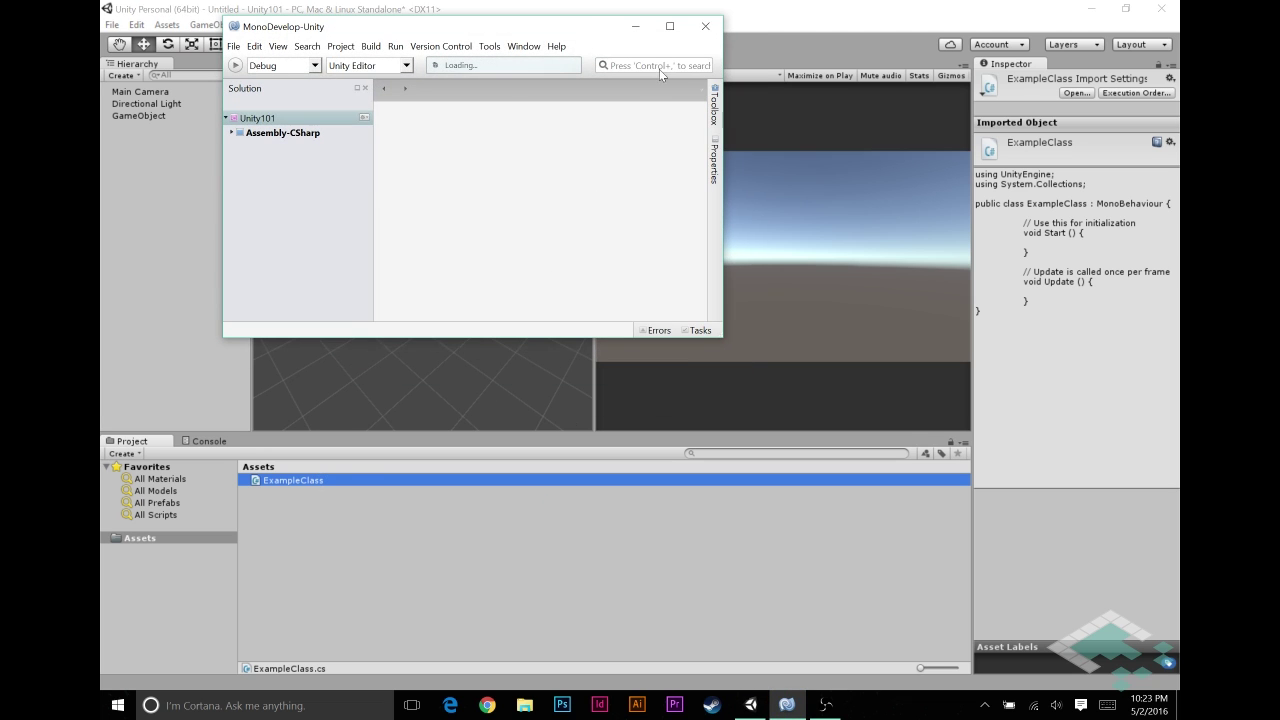
{"action": "left_click", "coordinate": [669, 26]}
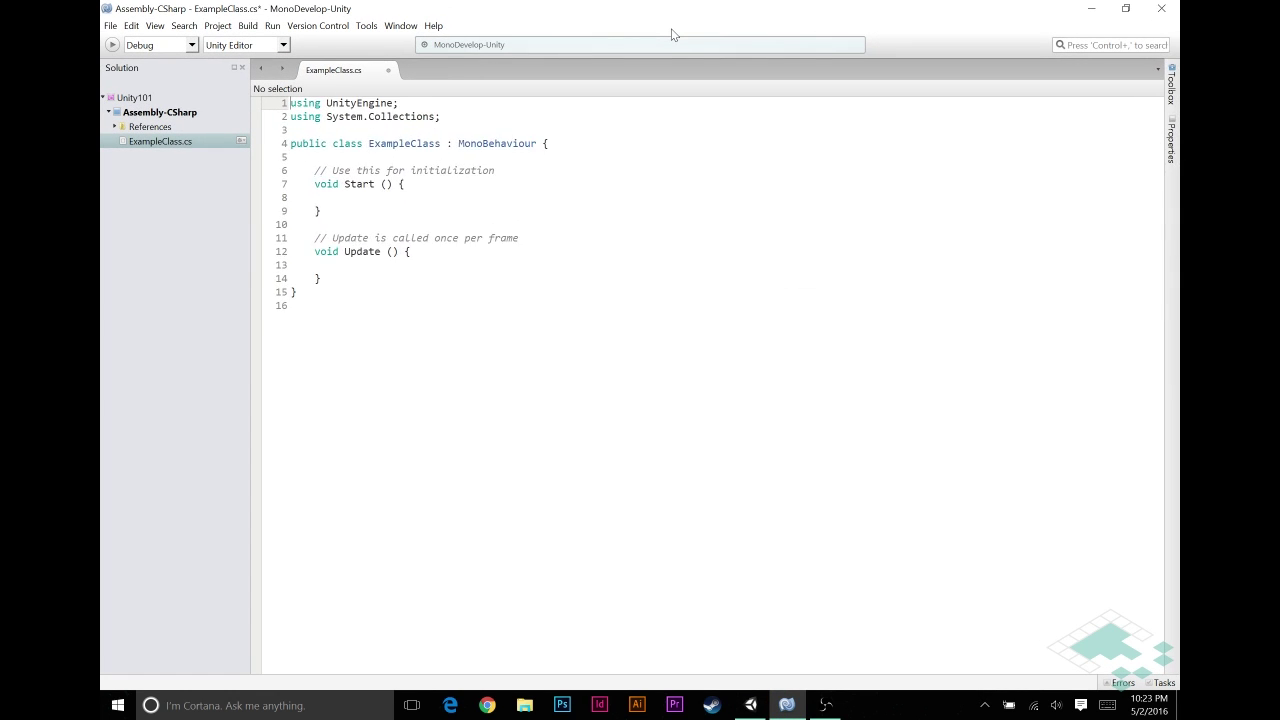
{"action": "key", "text": "ctrl+plus"}
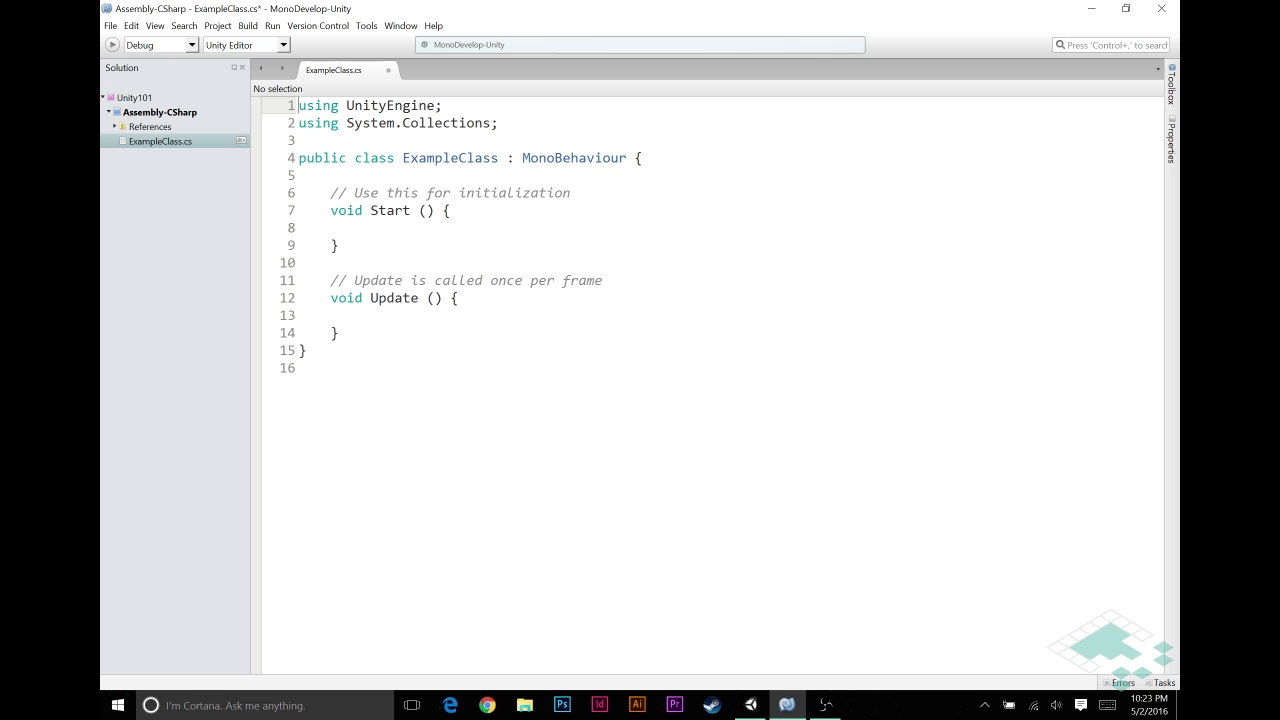
Step: Switch back to Unity and attach the ExampleClass script to the empty GameObject as a component
{"action": "left_click", "coordinate": [751, 705]}
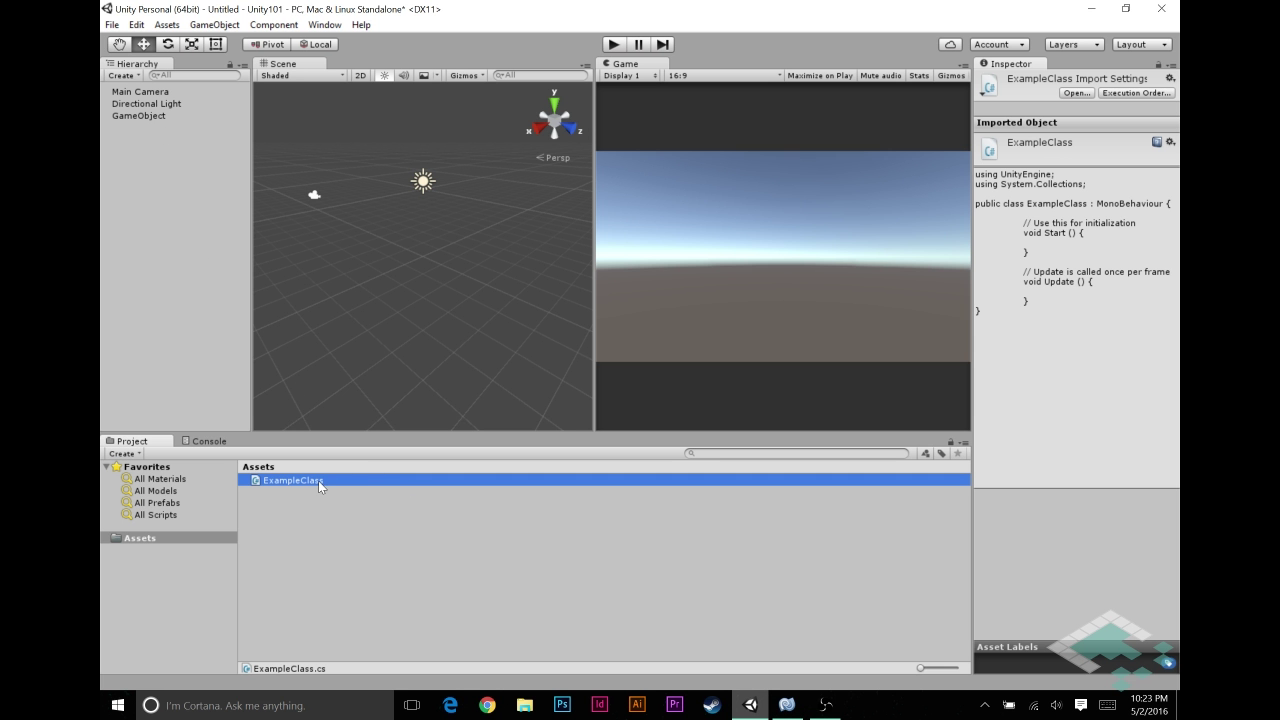
{"action": "left_click_drag", "start_coordinate": [318, 480], "coordinate": [149, 115]}
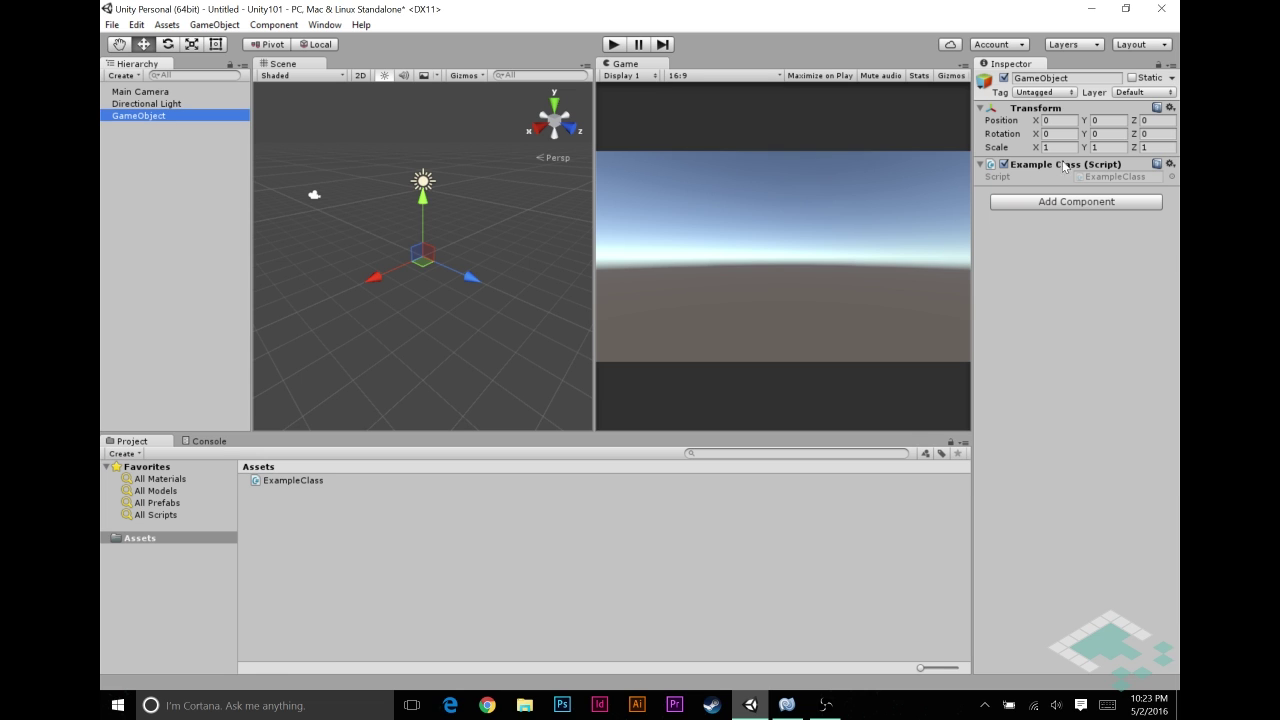
Step: Switch to MonoDevelop, remove the MonoBehaviour inheritance from the ExampleClass declaration and save the script
{"action": "left_click", "coordinate": [787, 704]}
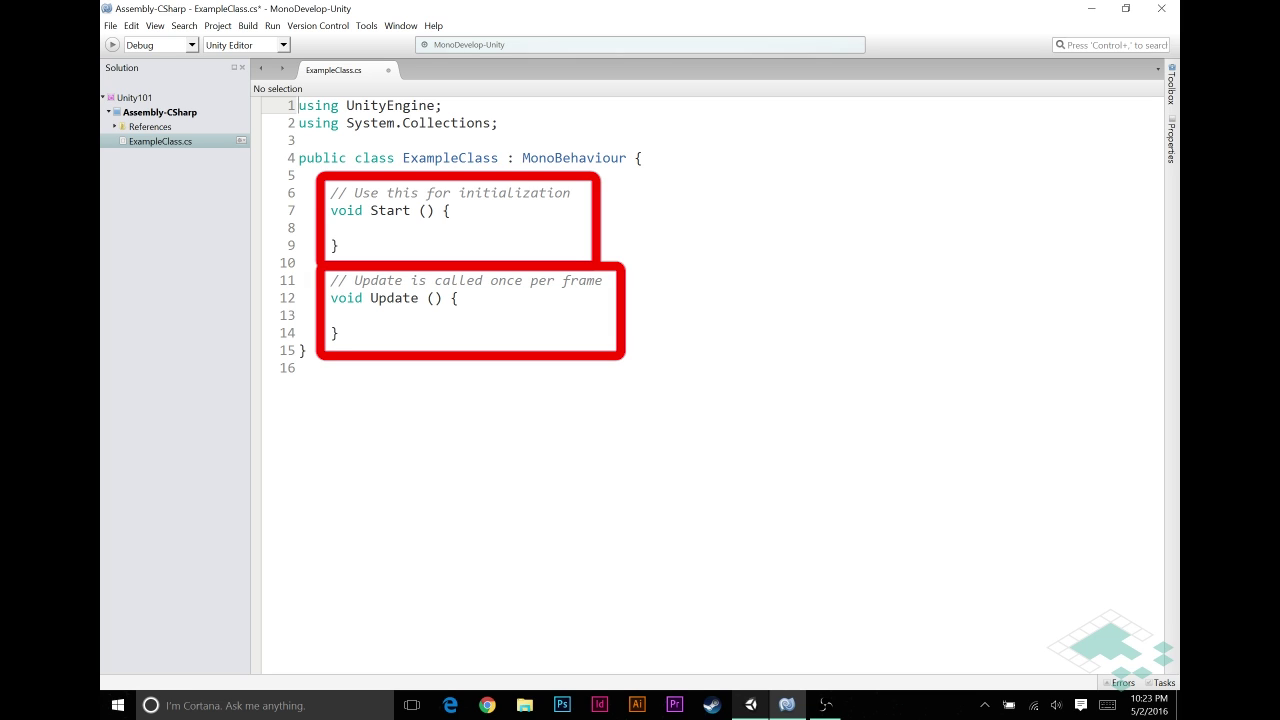
{"action": "left_click", "coordinate": [339, 332]}
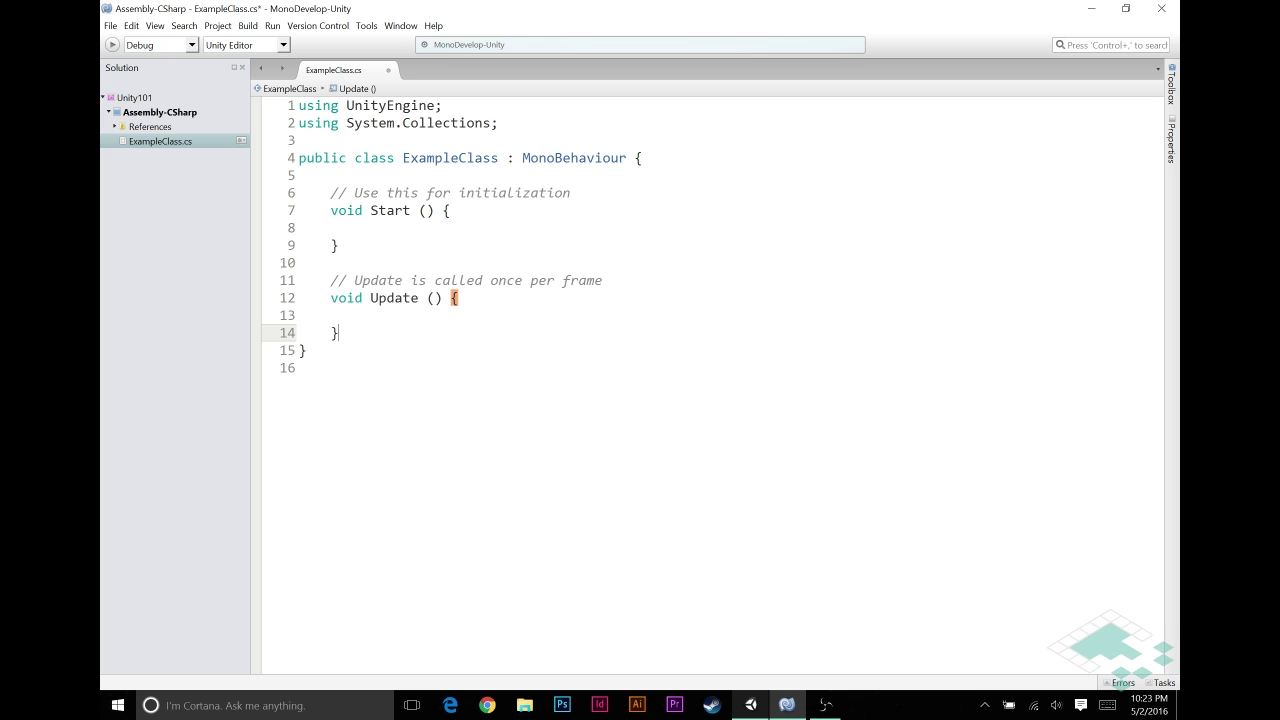
{"action": "double_click", "coordinate": [574, 158]}
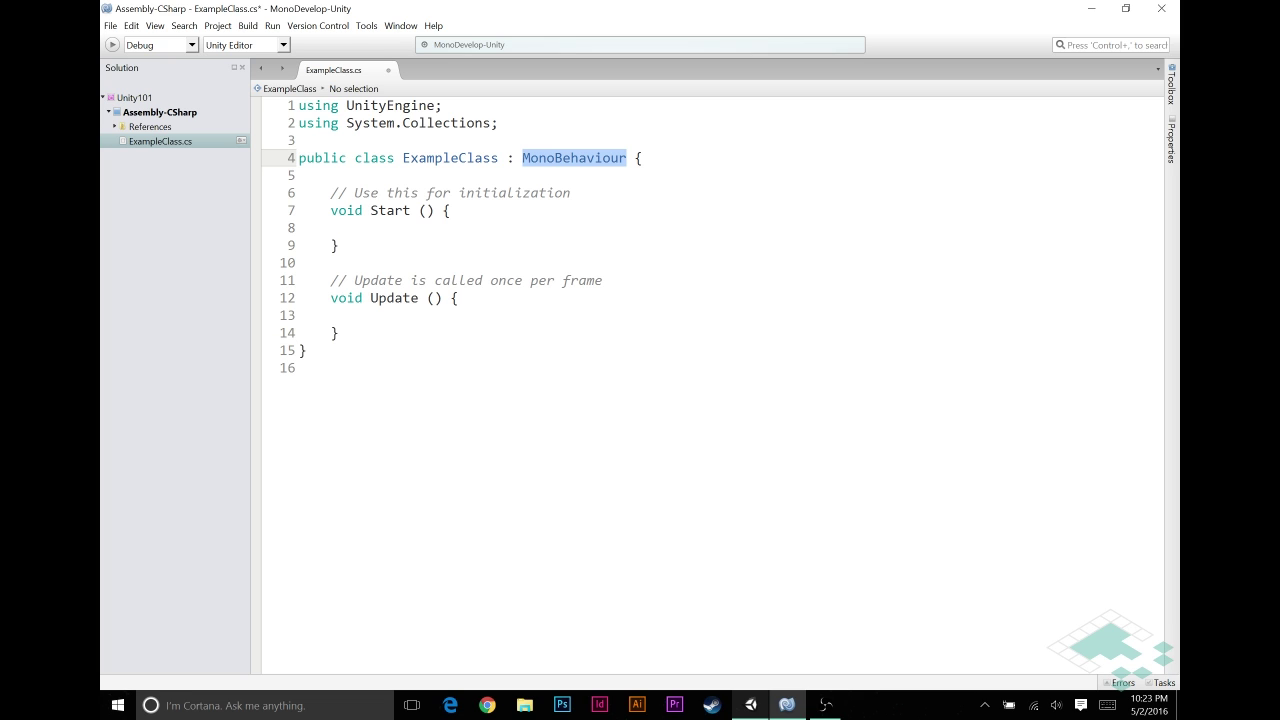
{"action": "key", "text": "BackSpace"}
{"action": "key", "text": "BackSpace"}
{"action": "key", "text": "BackSpace"}
{"action": "key", "text": "BackSpace"}
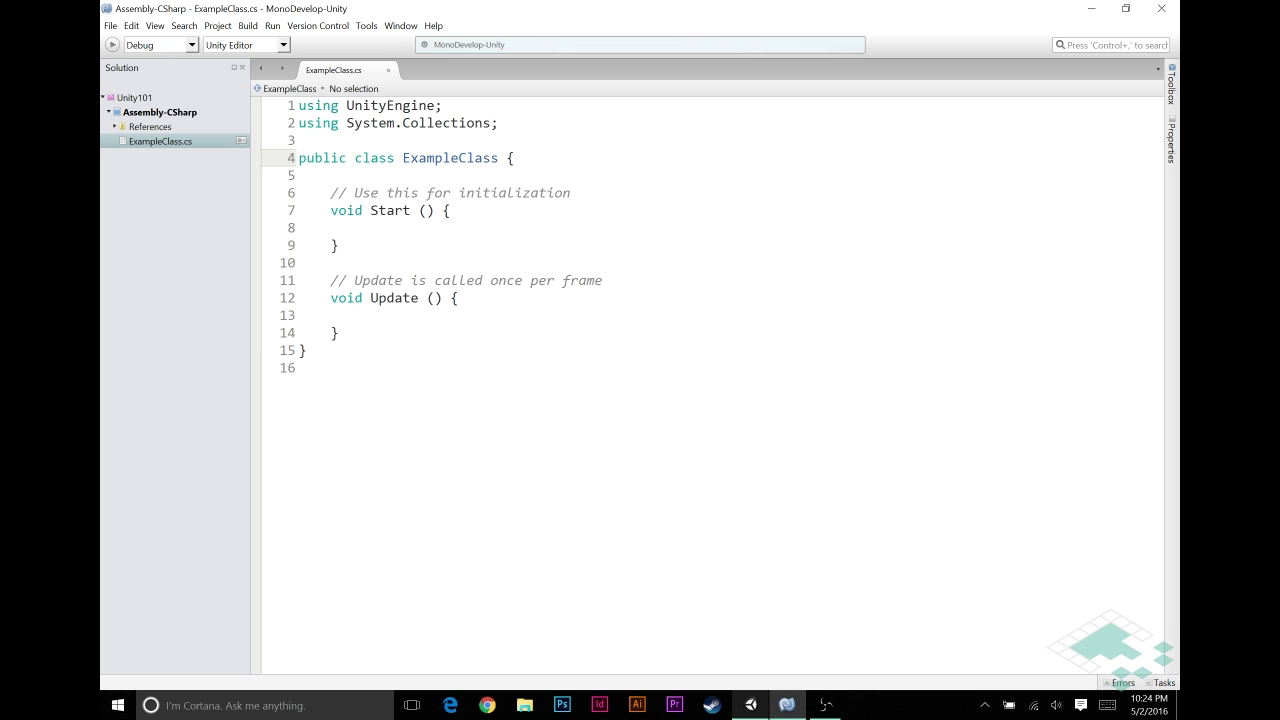
Step: Return to Unity and check the GameObject's script component and the console messages after the script edit
{"action": "key", "text": "alt+Tab"}
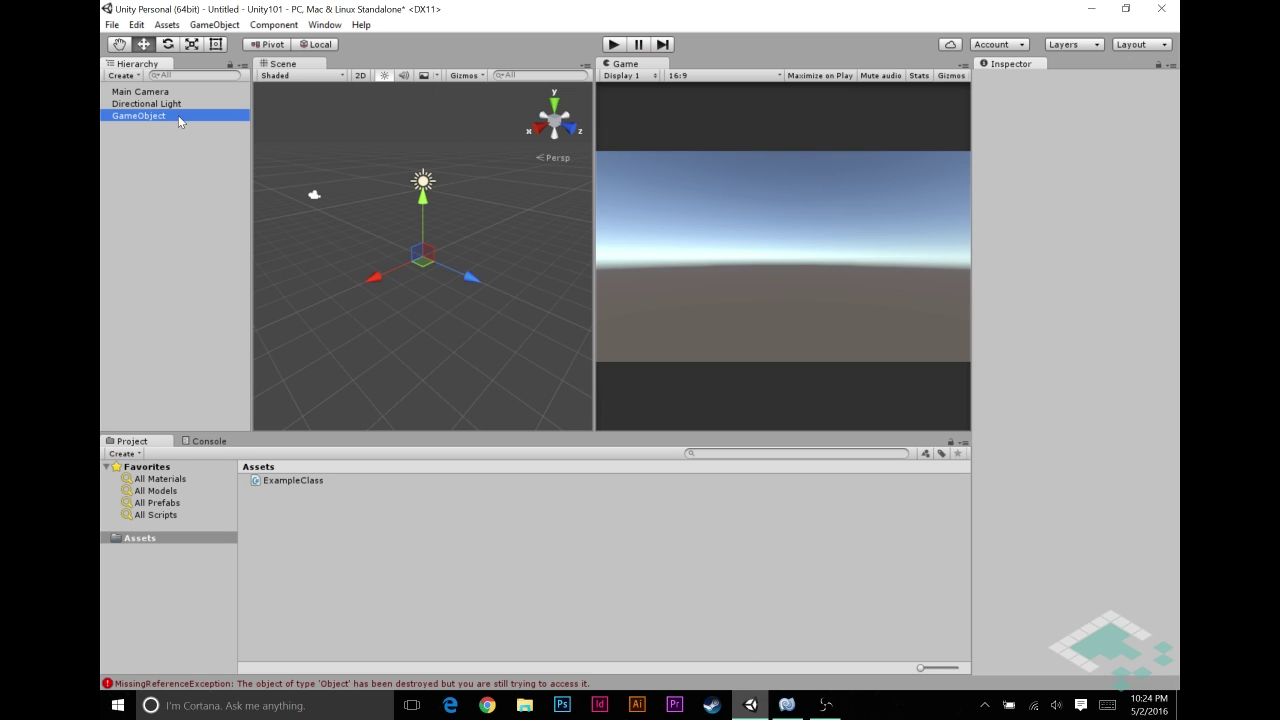
{"action": "left_click", "coordinate": [152, 116]}
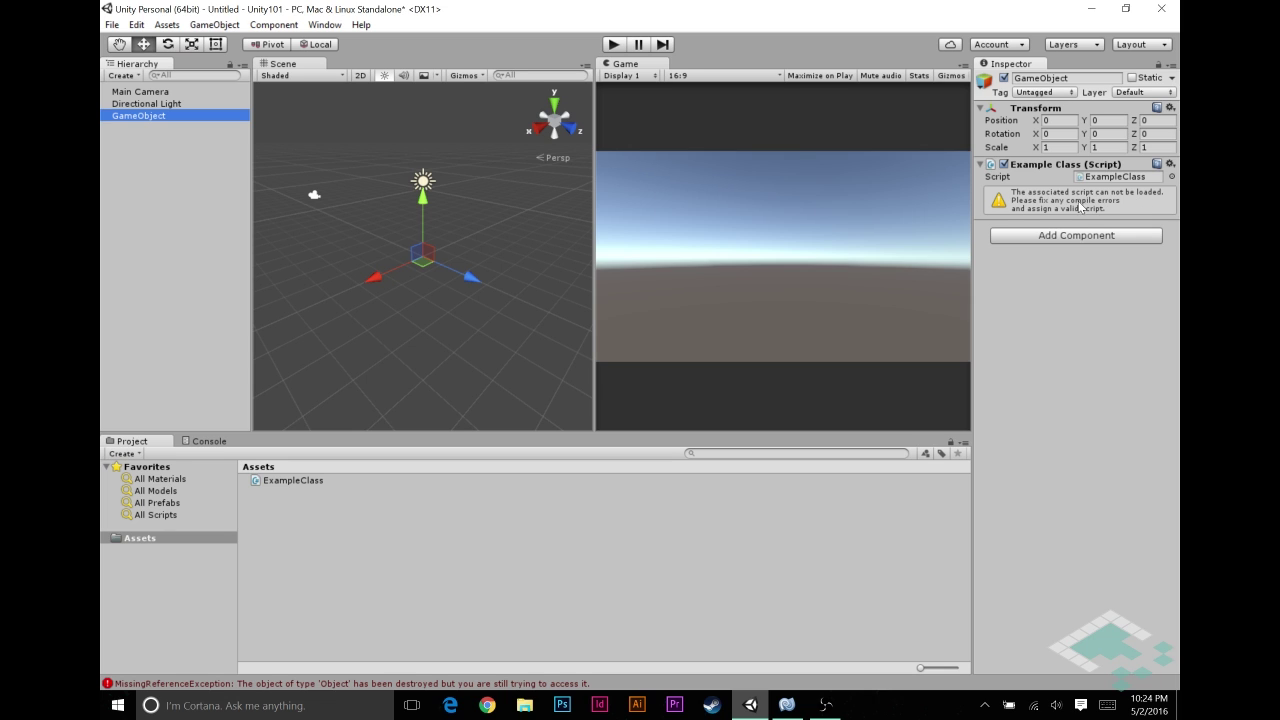
{"action": "left_click", "coordinate": [205, 441]}
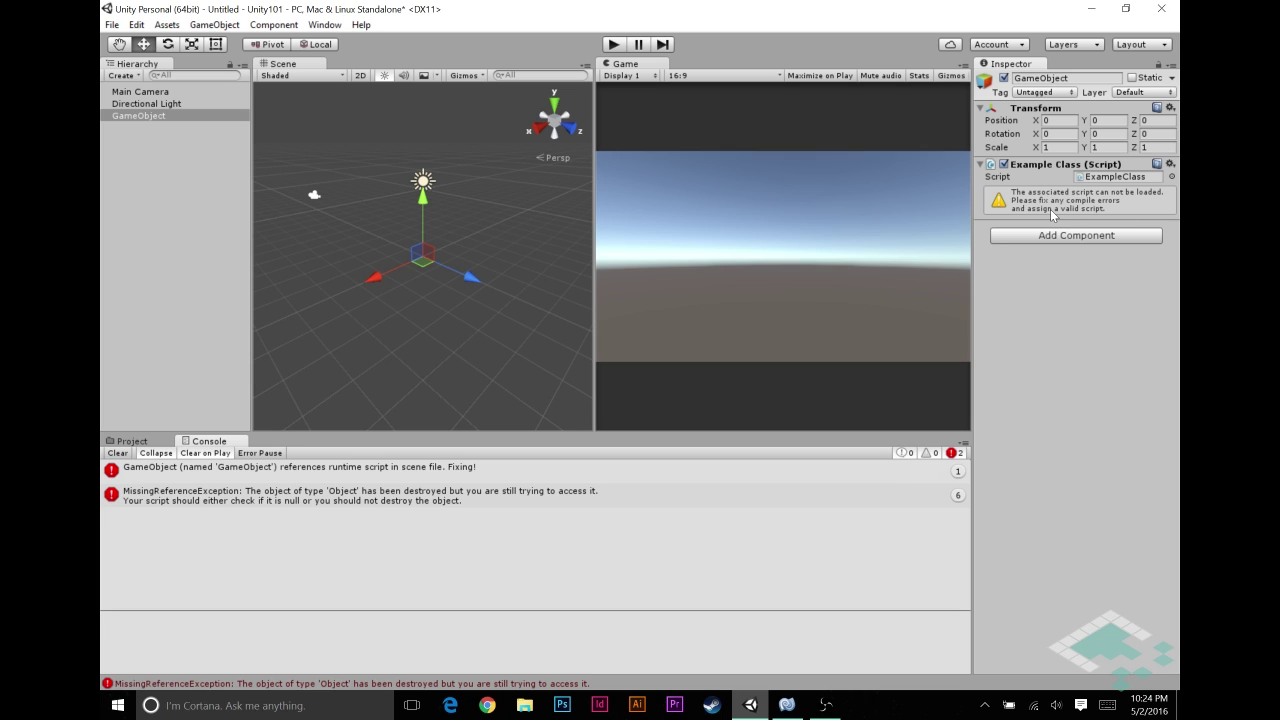
Step: Remove the Example Class script component from the GameObject and select the ExampleClass script in the project assets
{"action": "right_click", "coordinate": [1065, 165]}
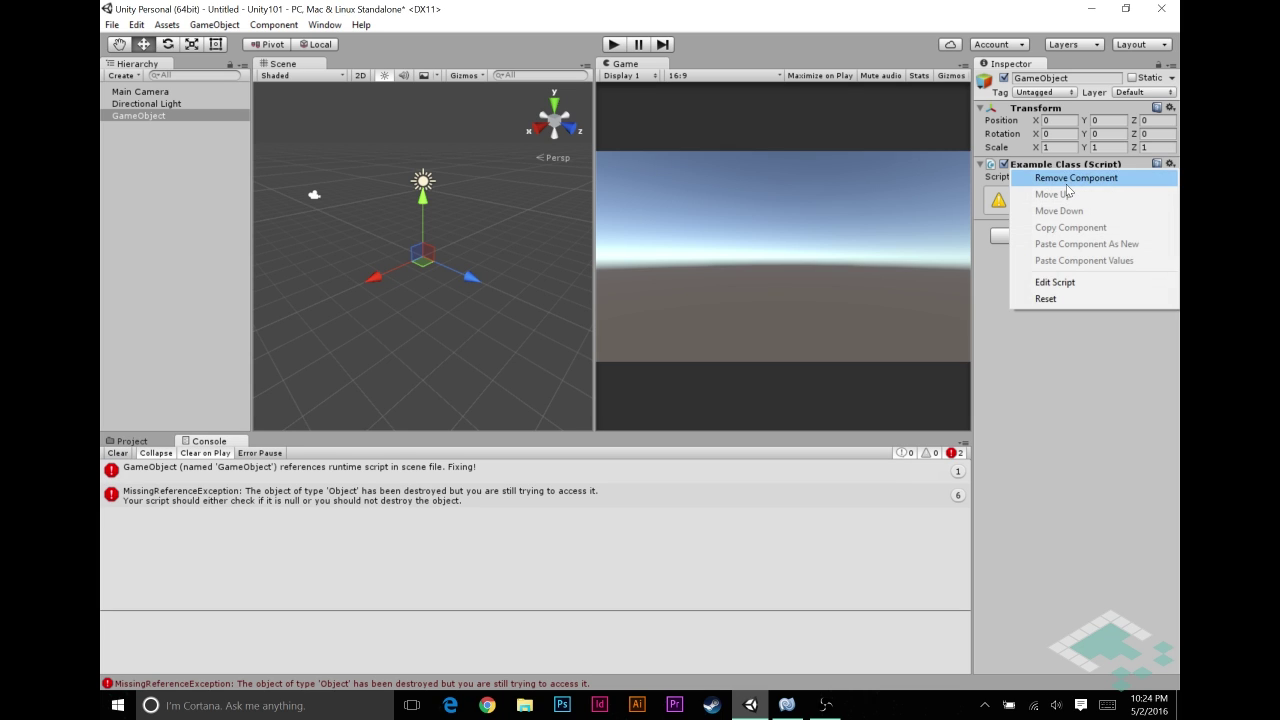
{"action": "left_click", "coordinate": [1066, 181]}
{"action": "left_click", "coordinate": [132, 442]}
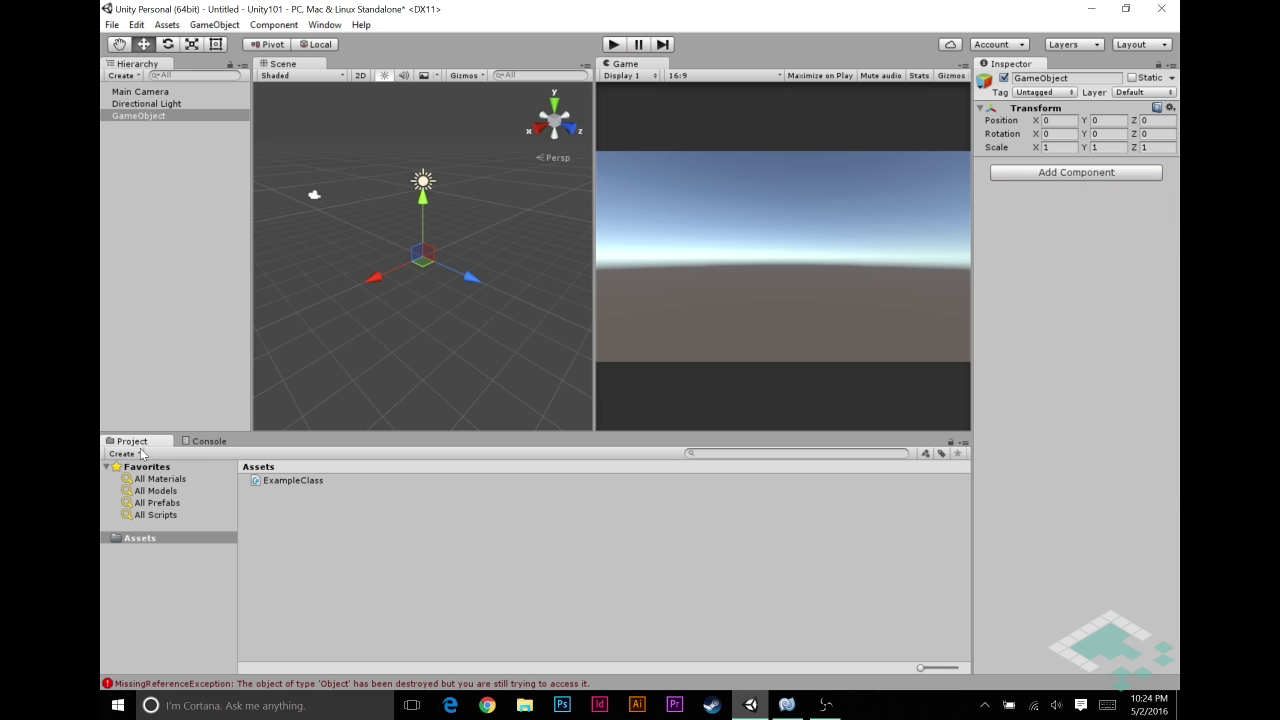
{"action": "left_click", "coordinate": [282, 480]}
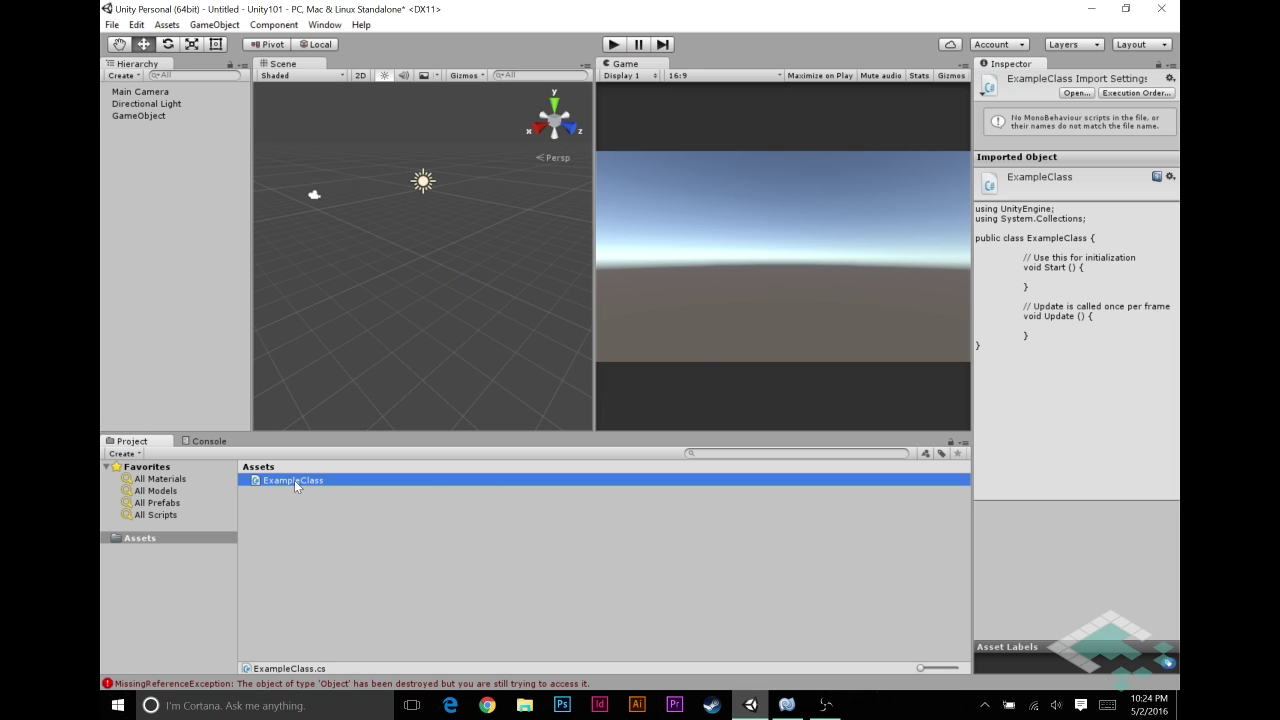
Step: Try to attach the ExampleClass script without MonoBehaviour inheritance to the empty GameObject
{"action": "left_click_drag", "start_coordinate": [294, 480], "coordinate": [152, 121]}
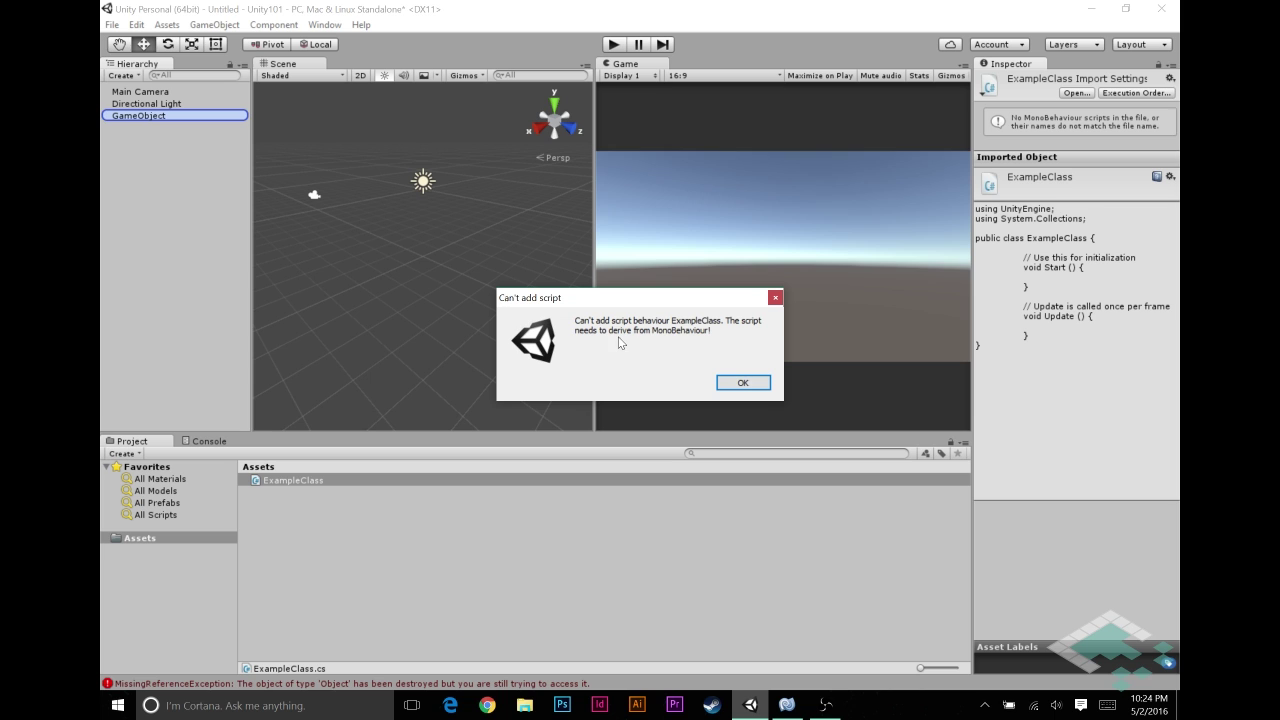
{"action": "left_click", "coordinate": [743, 383]}
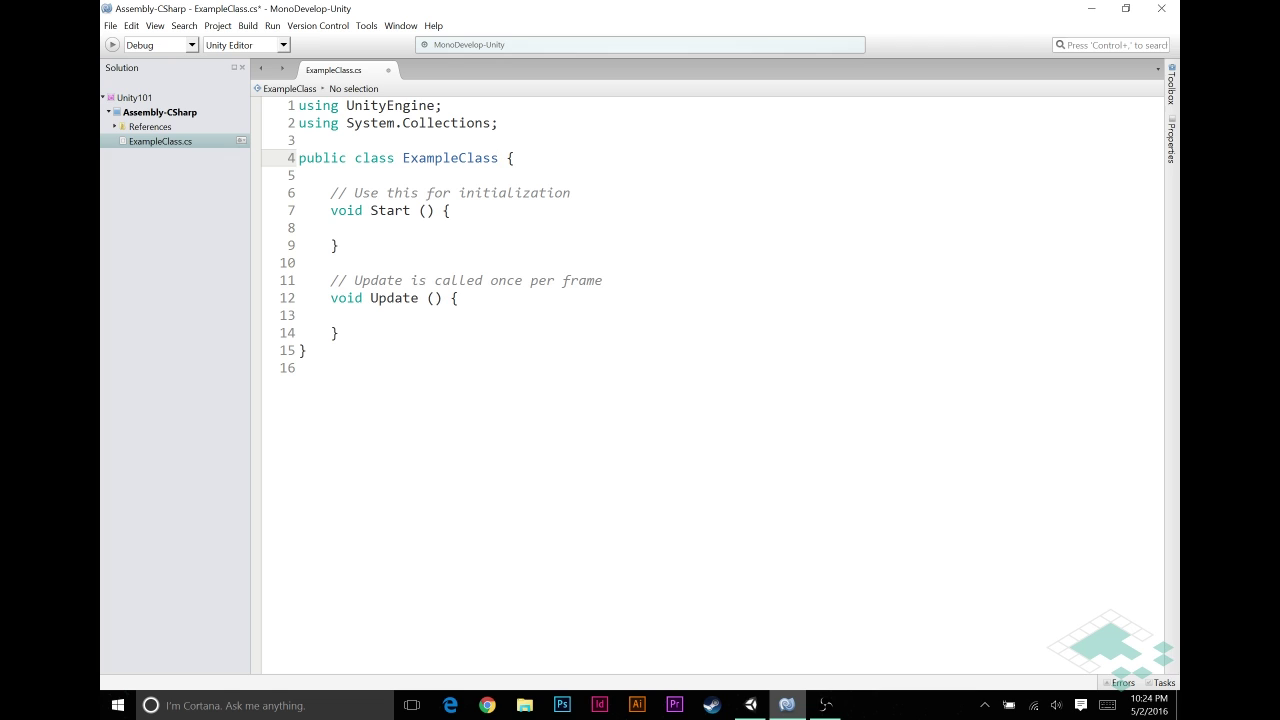
Step: In MonoDevelop, make the ExampleClass declaration inherit from MonoBehaviour again and save the script
{"action": "type", "text": ": Mono"}
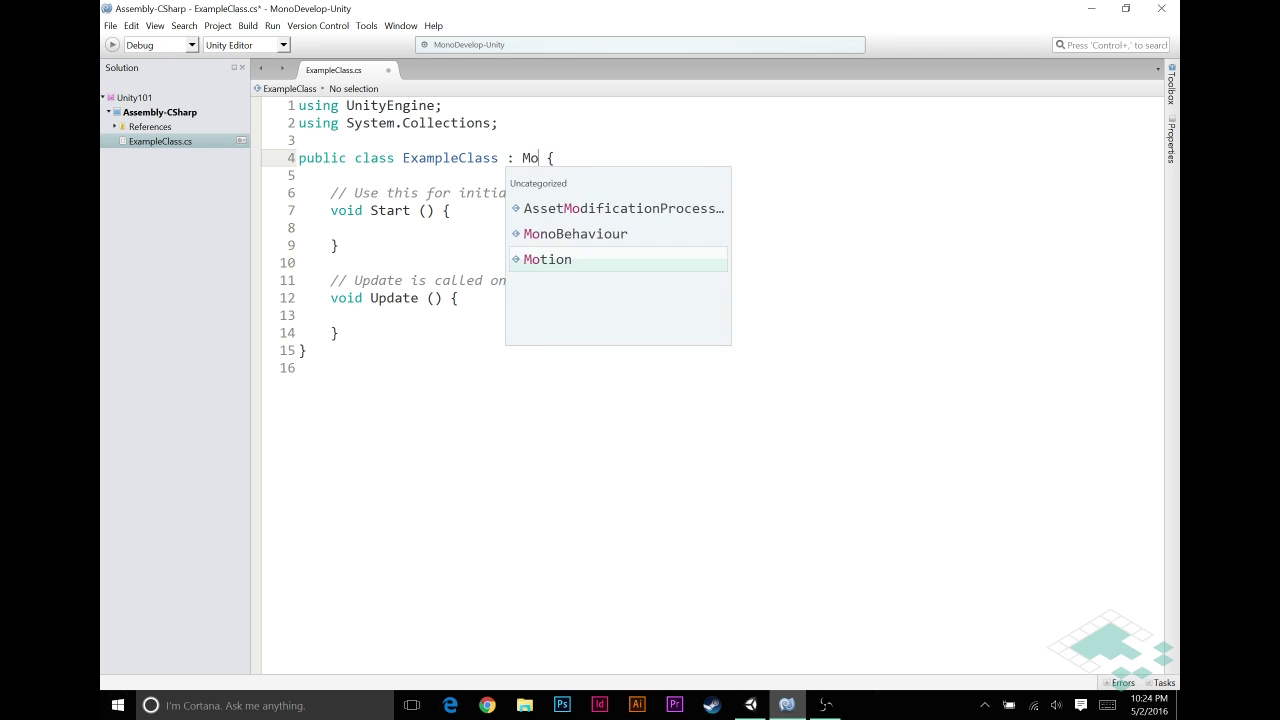
{"action": "key", "text": "Return"}
{"action": "key", "text": "ctrl+s"}
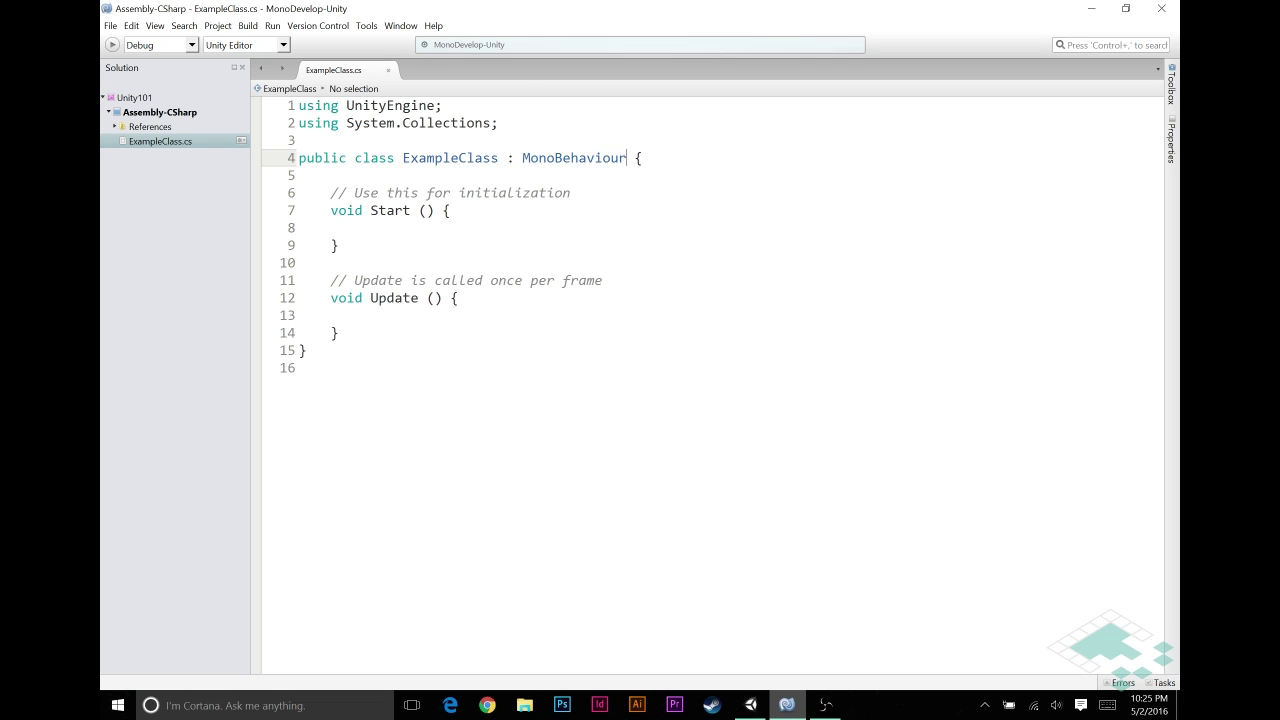
Step: Switch back to Unity, inspect the Directional Light and Main Camera components, and browse the Physics components available to add
{"action": "left_click", "coordinate": [756, 708]}
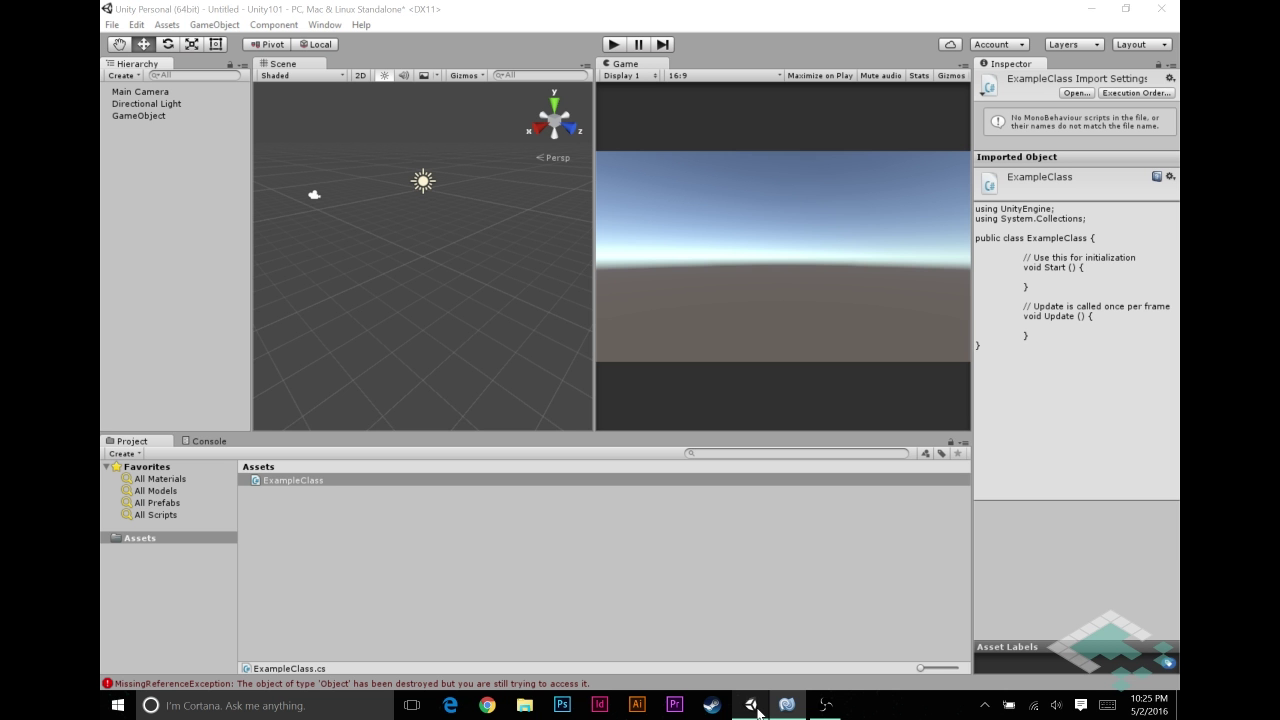
{"action": "left_click", "coordinate": [165, 105]}
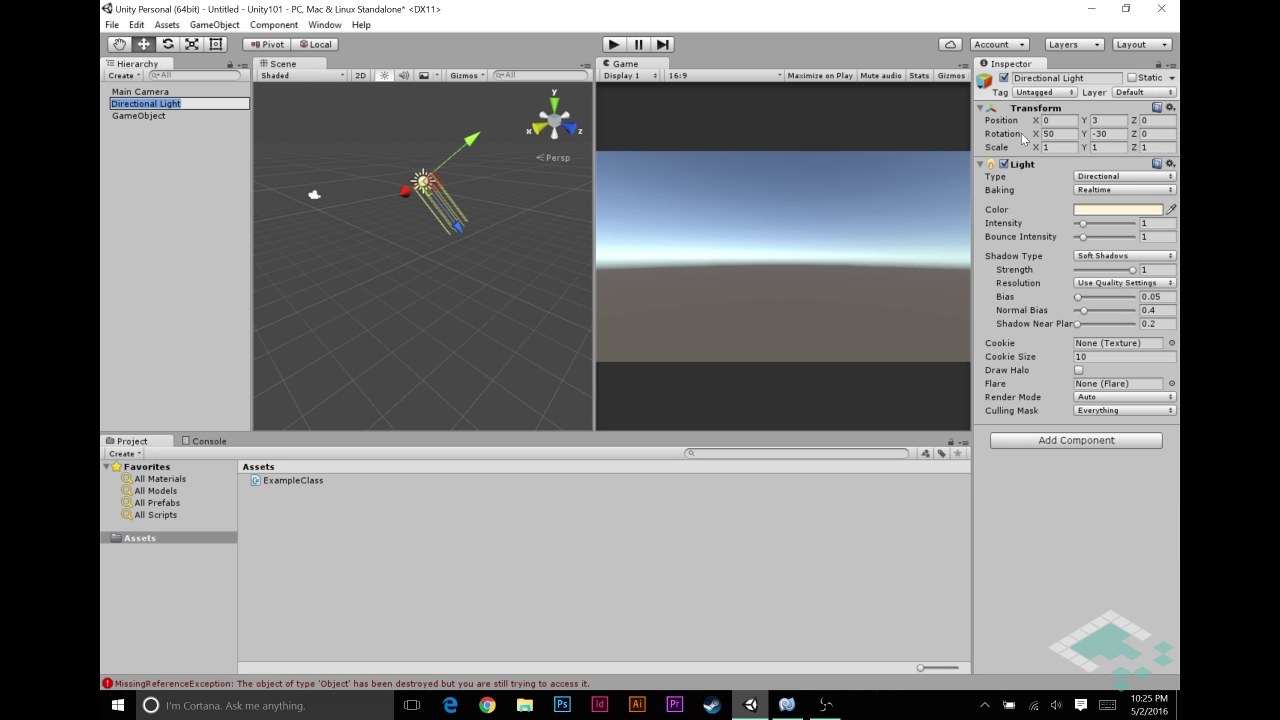
{"action": "key", "text": "Up"}
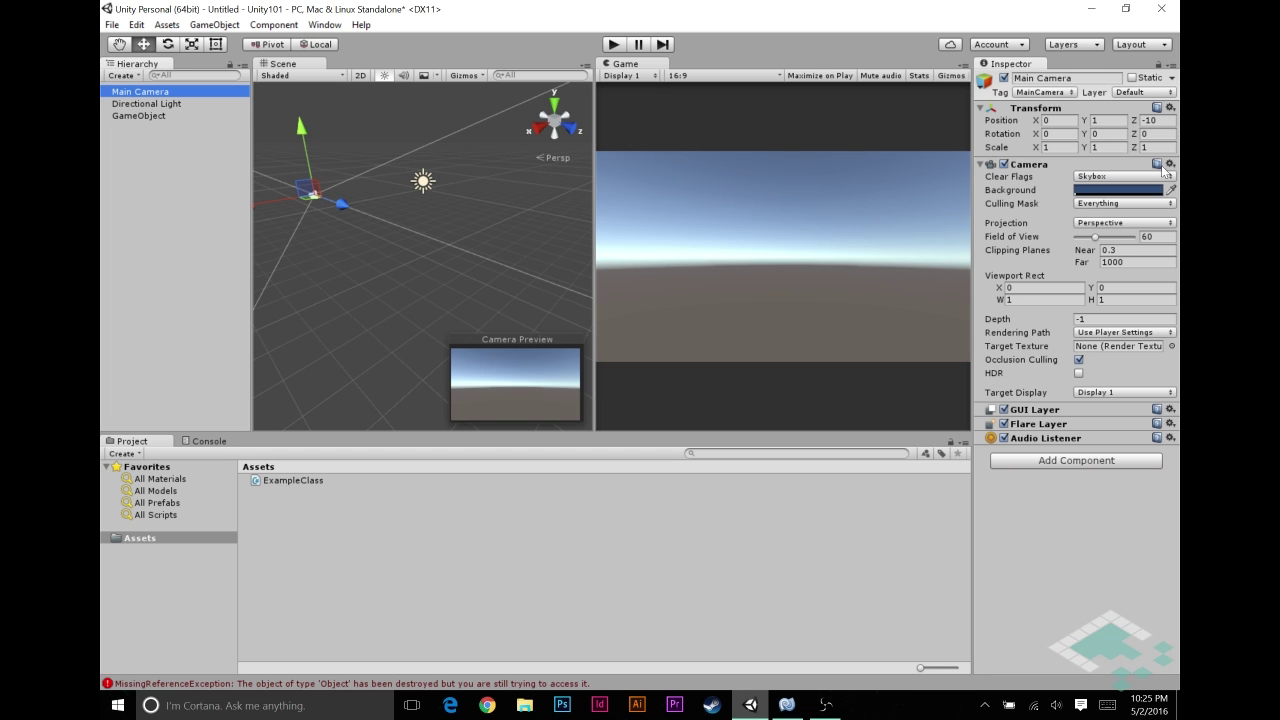
{"action": "left_click", "coordinate": [1076, 460]}
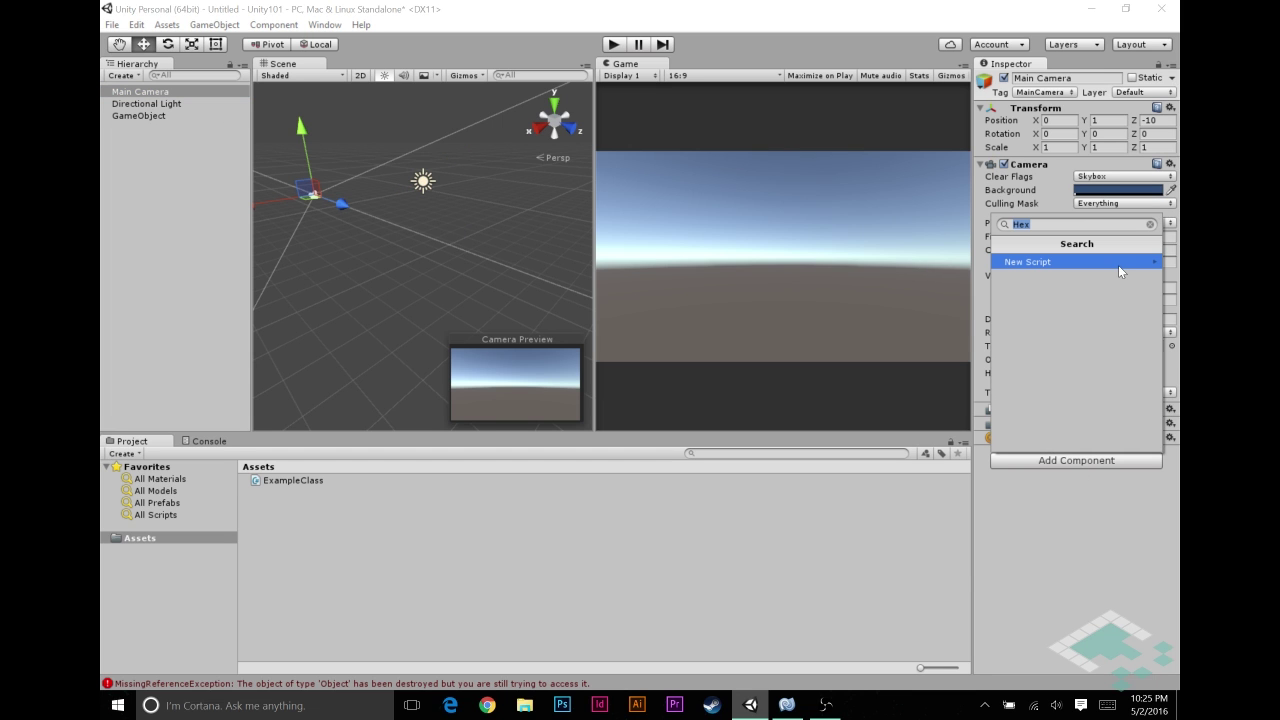
{"action": "key", "text": "BackSpace"}
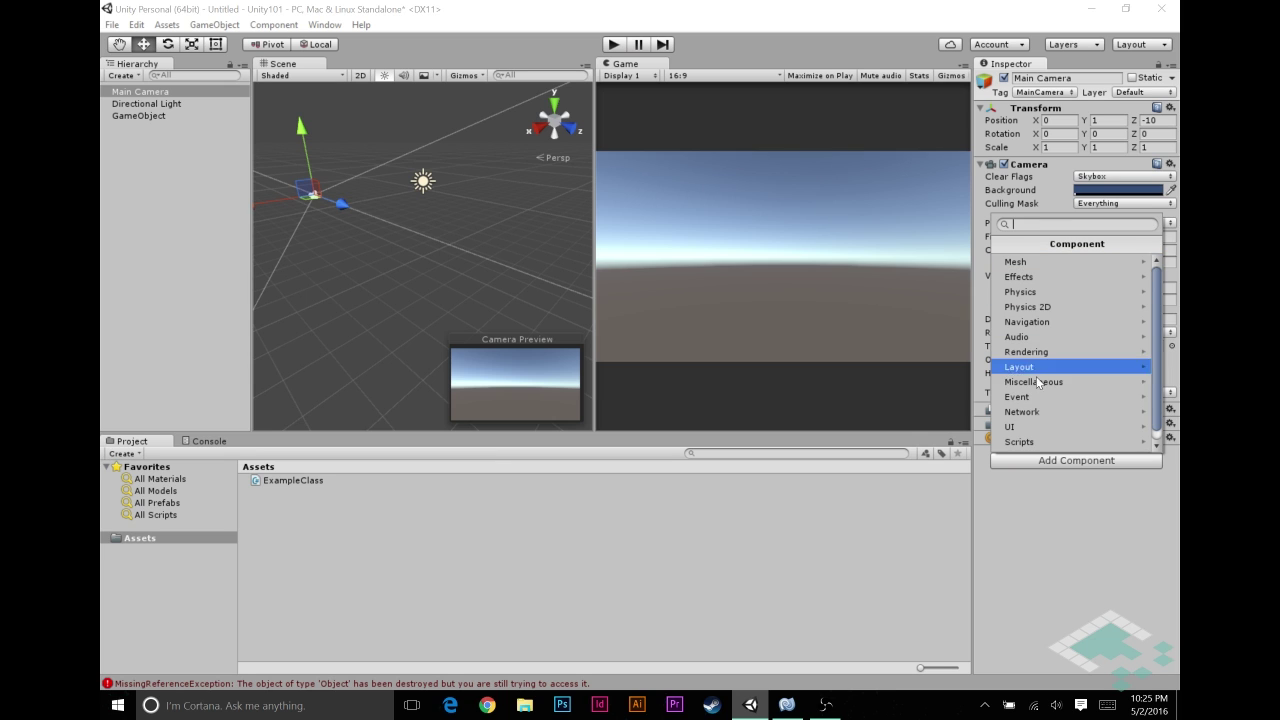
{"action": "left_click", "coordinate": [1031, 293]}
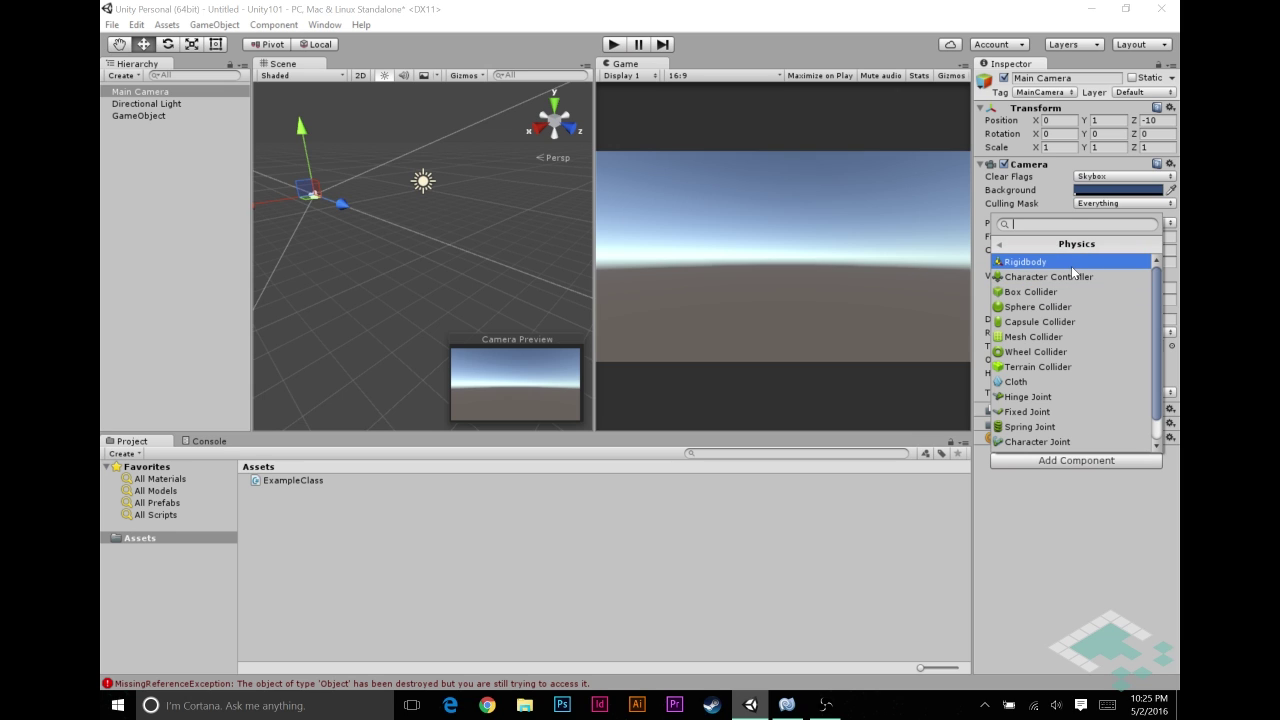
{"action": "scroll", "coordinate": [1080, 300], "scroll_direction": "down", "scroll_amount": 1}
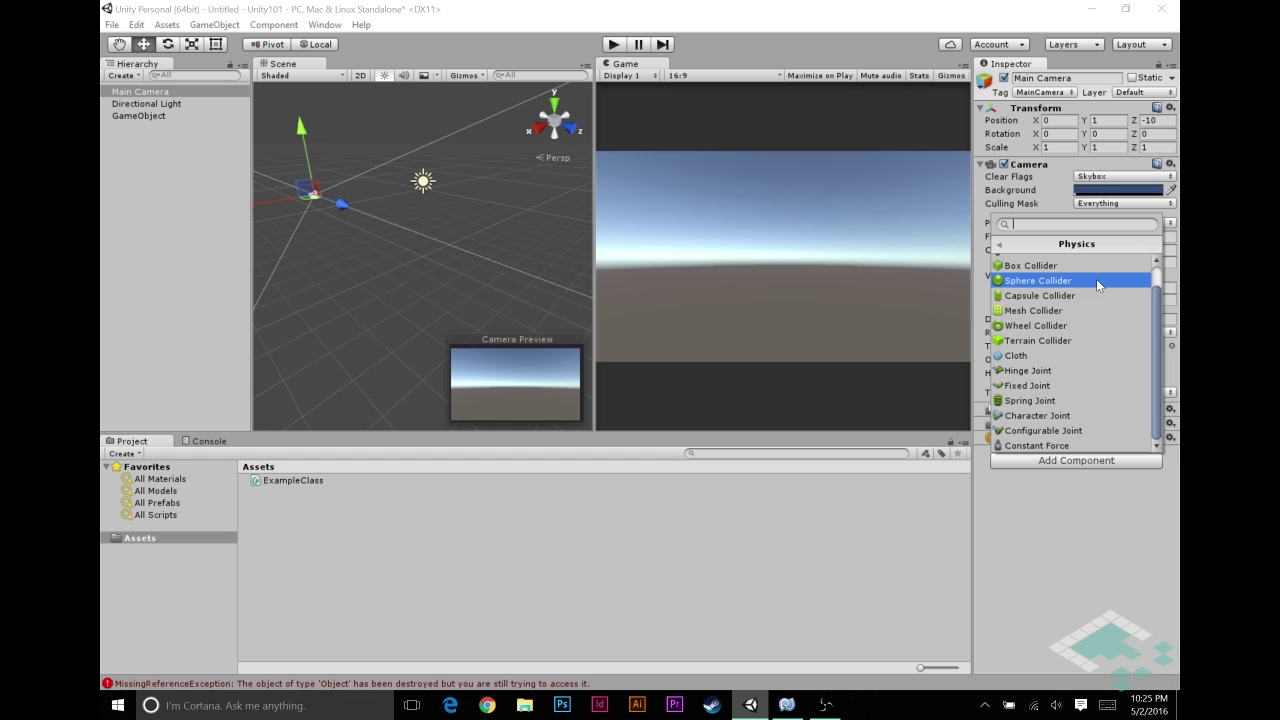
Step: Switch to MonoDevelop, declare the field "public int number;" above the Start method in ExampleClass, and save the script
{"action": "left_click", "coordinate": [786, 705]}
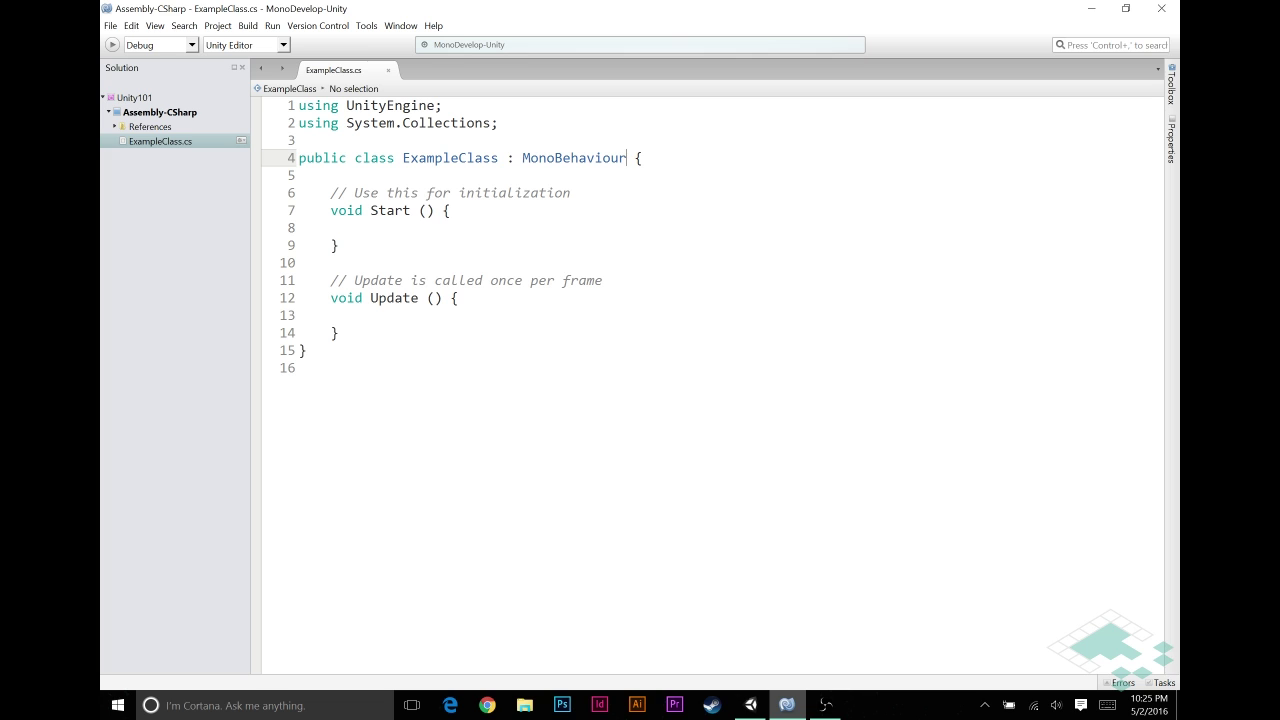
{"action": "left_click", "coordinate": [330, 175]}
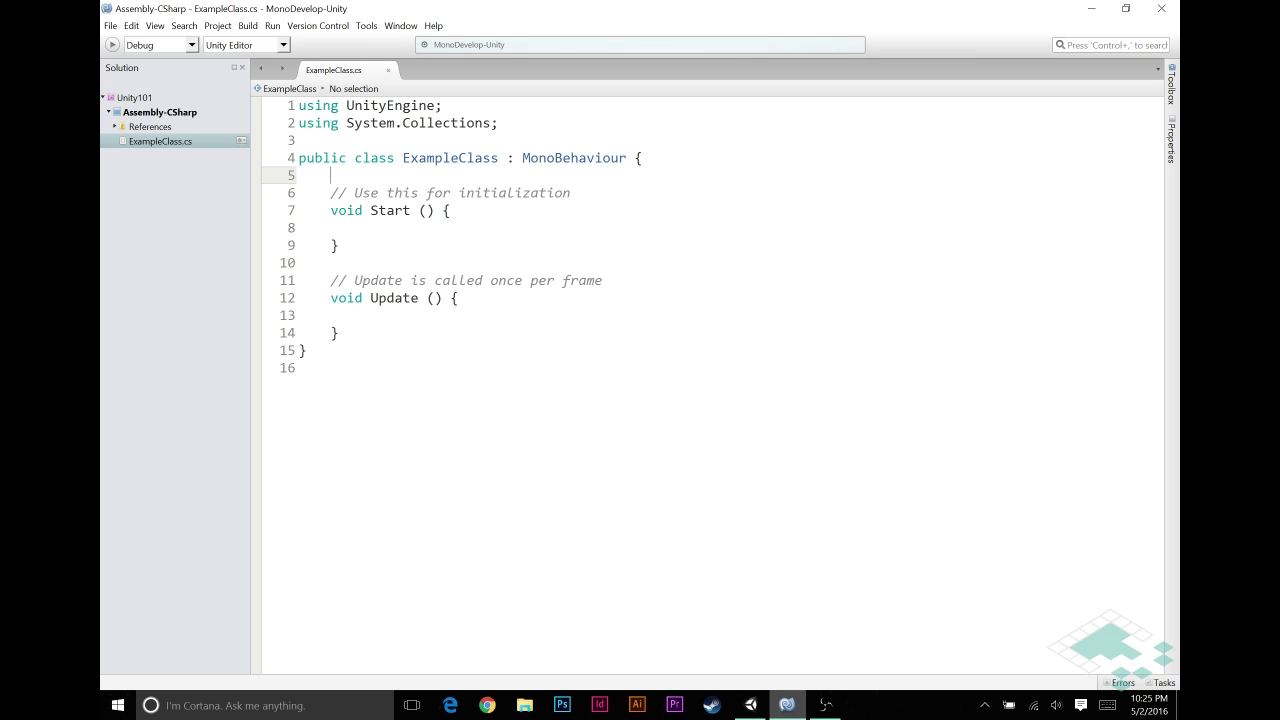
{"action": "key", "text": "Return"}
{"action": "key", "text": "Return"}
{"action": "key", "text": "Up"}
{"action": "type", "text": "pub"}
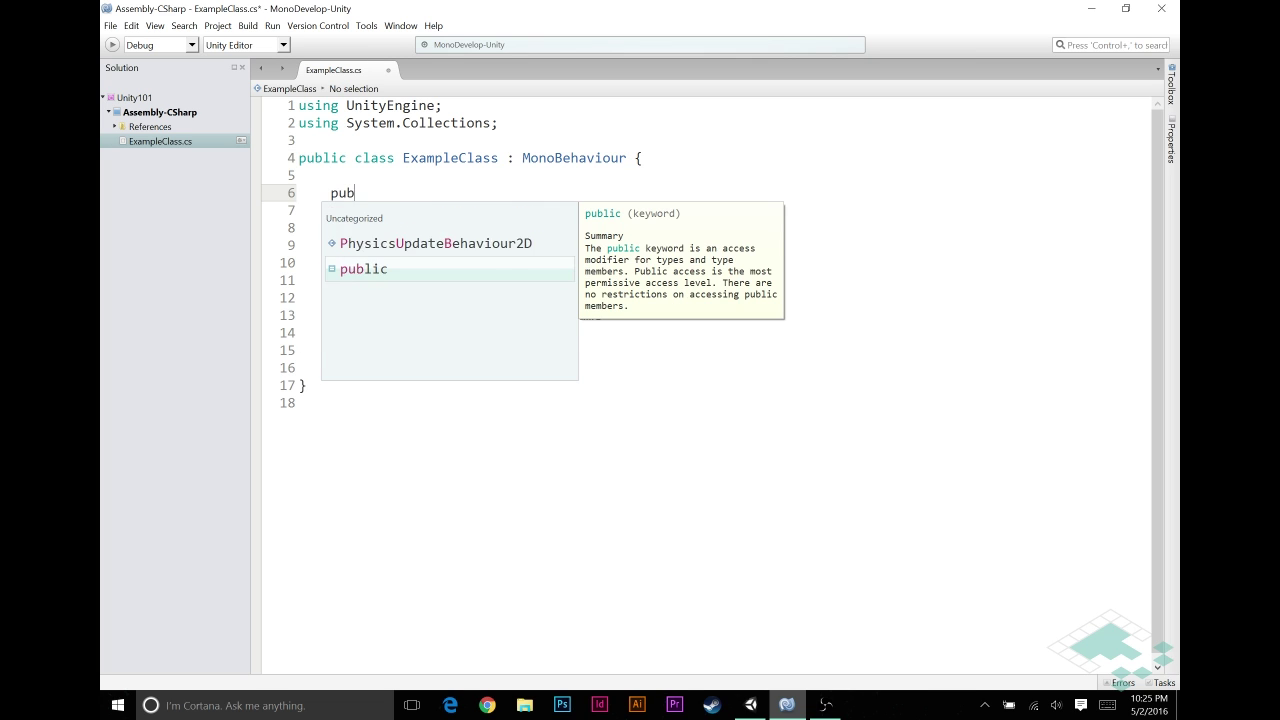
{"action": "type", "text": "lic int "}
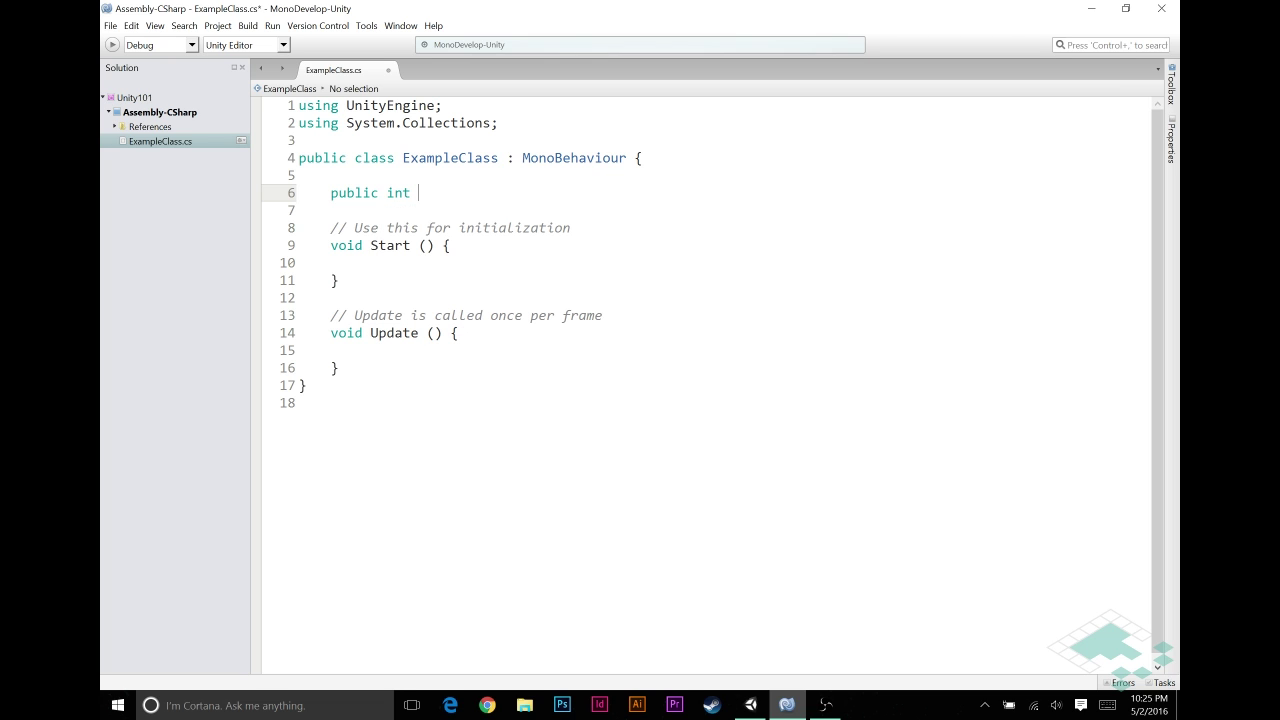
{"action": "type", "text": "number;"}
{"action": "key", "text": "ctrl+s"}
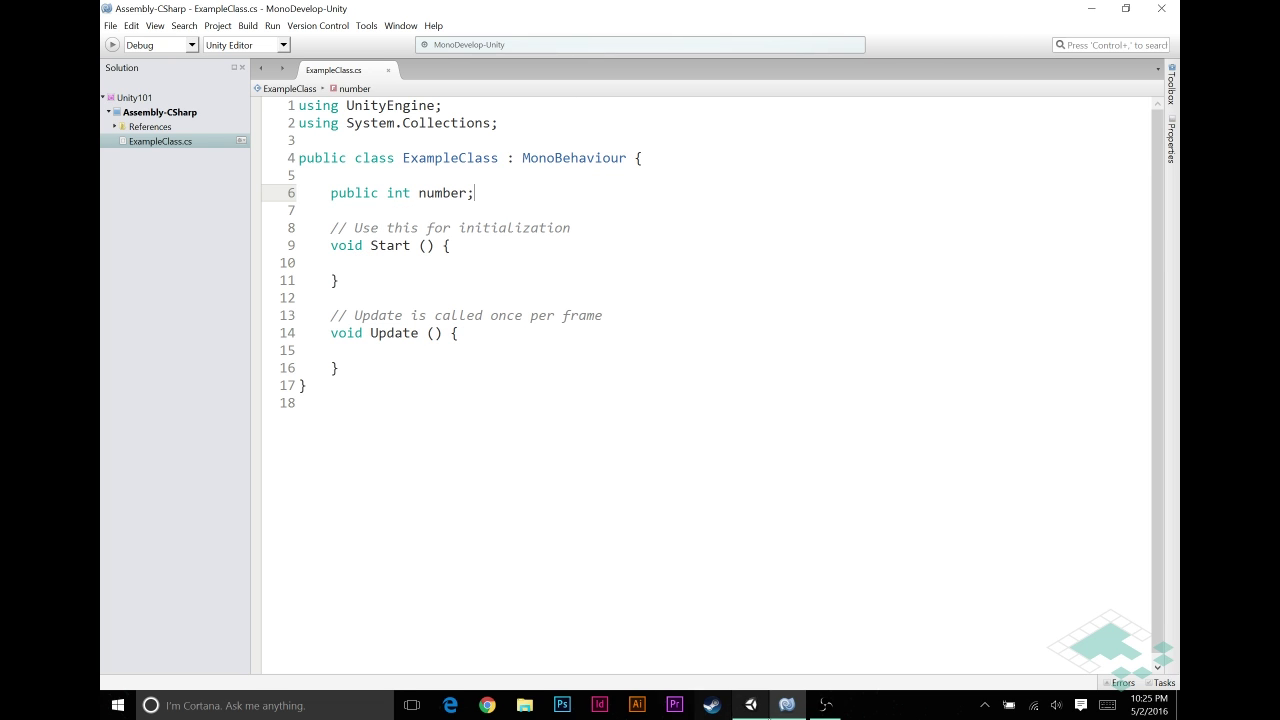
Step: Return to Unity, attach the ExampleClass script to the empty GameObject, and select the Main Camera
{"action": "left_click", "coordinate": [751, 705]}
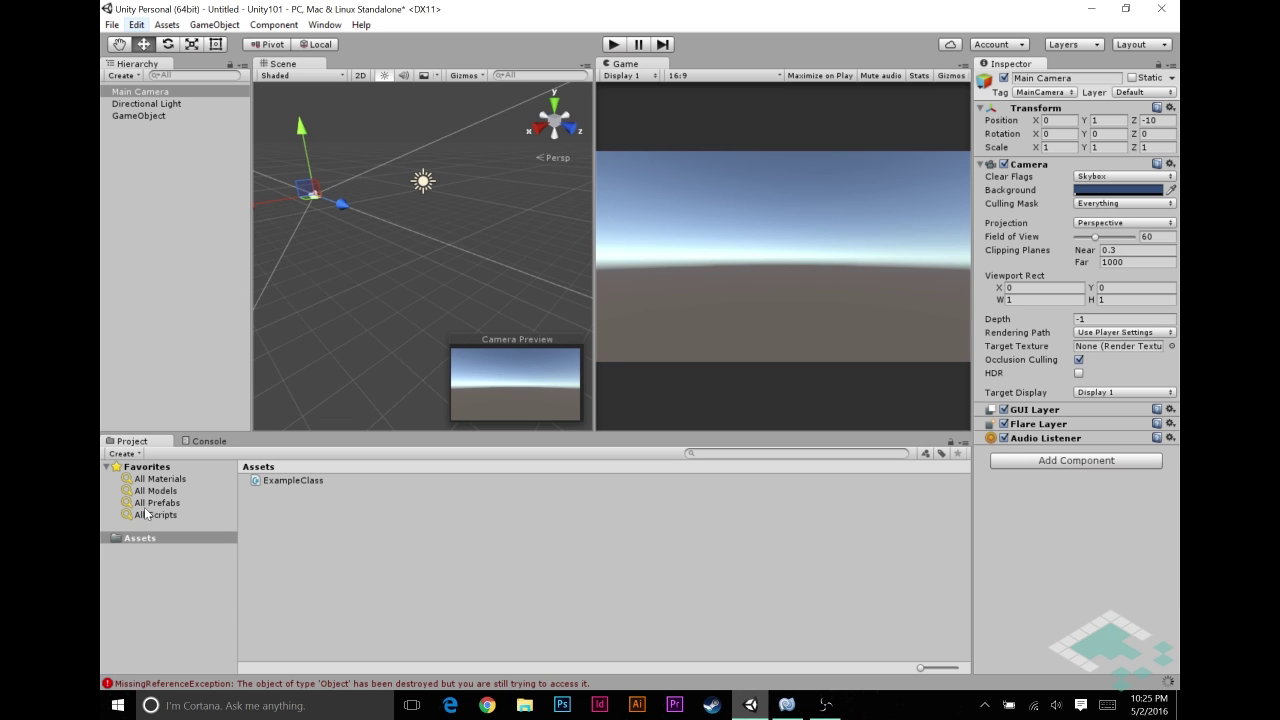
{"action": "left_click_drag", "start_coordinate": [300, 478], "coordinate": [145, 112]}
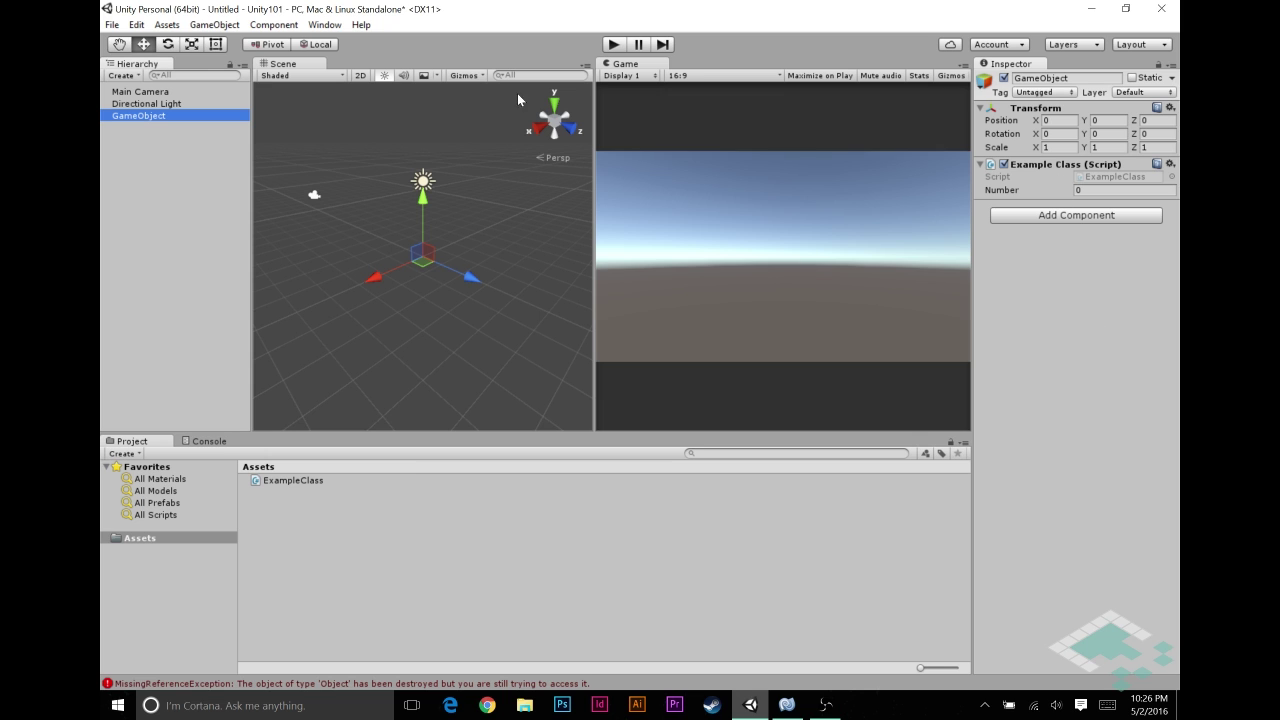
{"action": "left_click", "coordinate": [147, 96]}
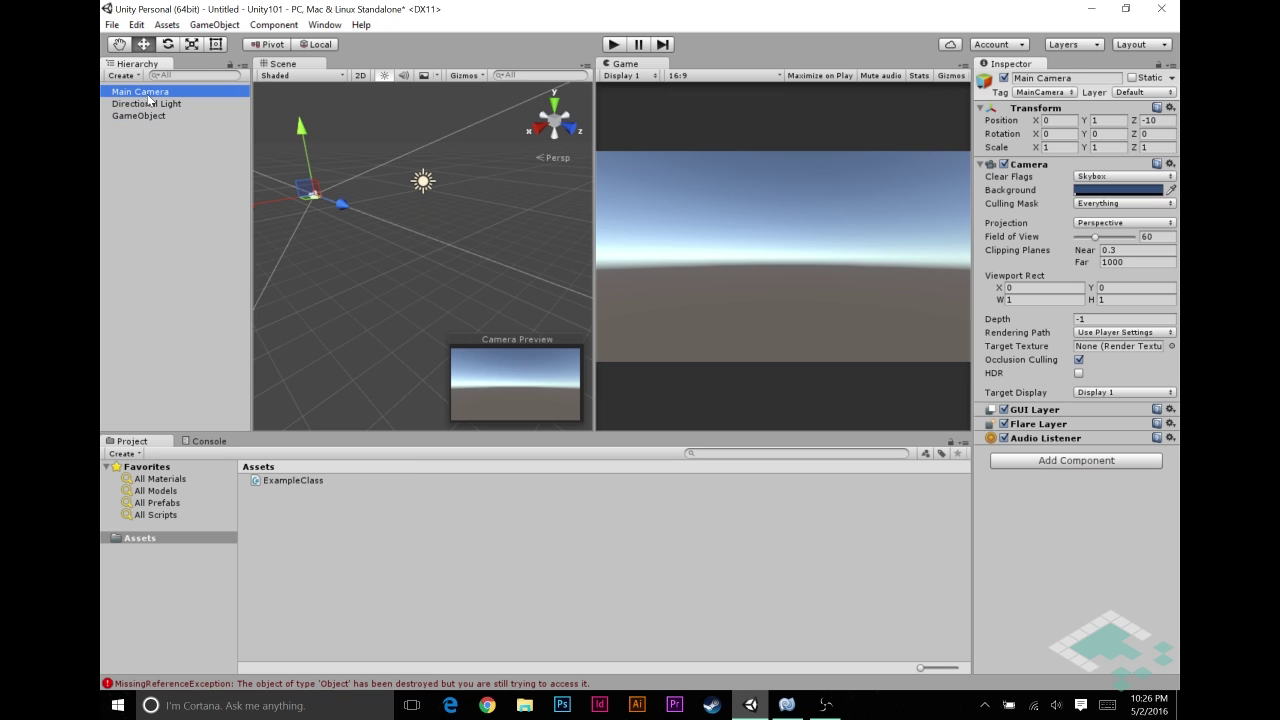